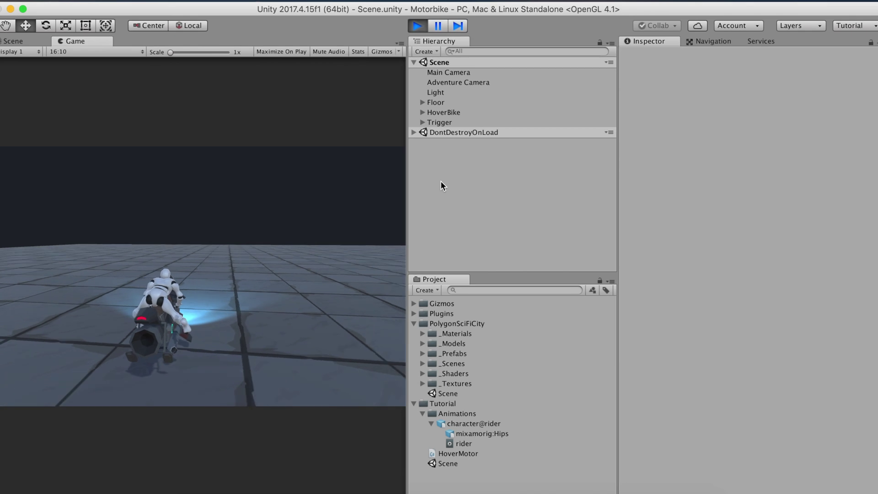
- Make the rider dismount the hover bike during play mode
{"action": "key", "text": "e"}
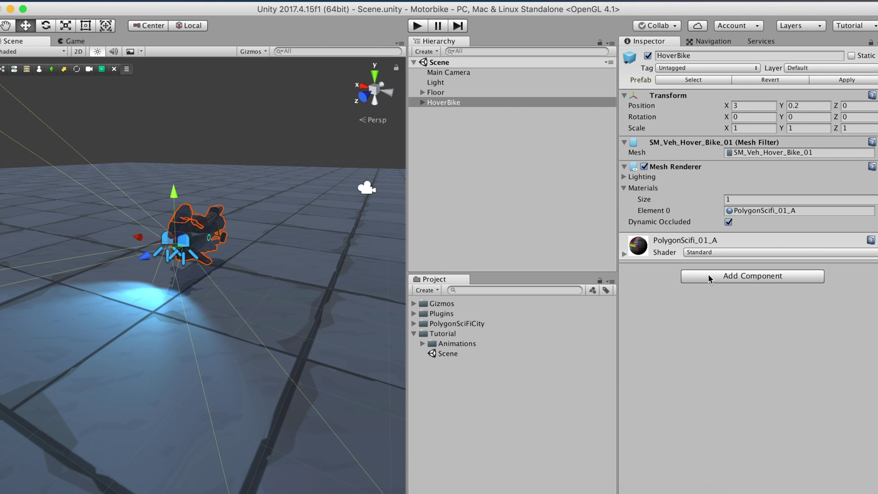
- Add a Box Collider and a Rigidbody to HoverBike, then scroll the tutorial to the HoverMotor code
{"action": "left_click", "coordinate": [709, 277]}
{"action": "type", "text": "box"}
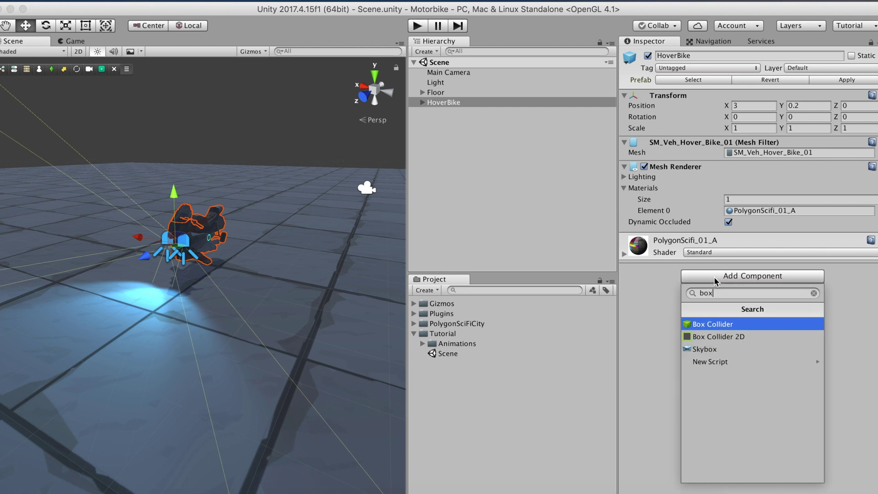
{"action": "key", "text": "Return"}
{"action": "left_click", "coordinate": [725, 353]}
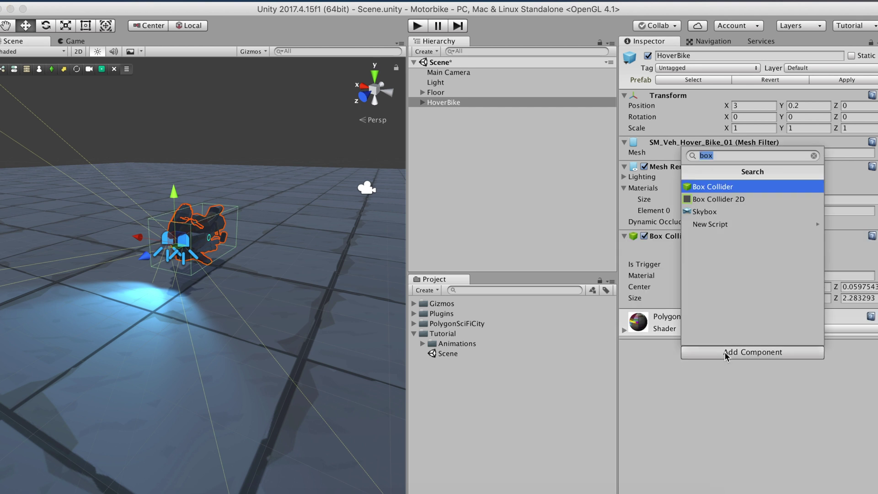
{"action": "type", "text": "rigid"}
{"action": "key", "text": "Return"}
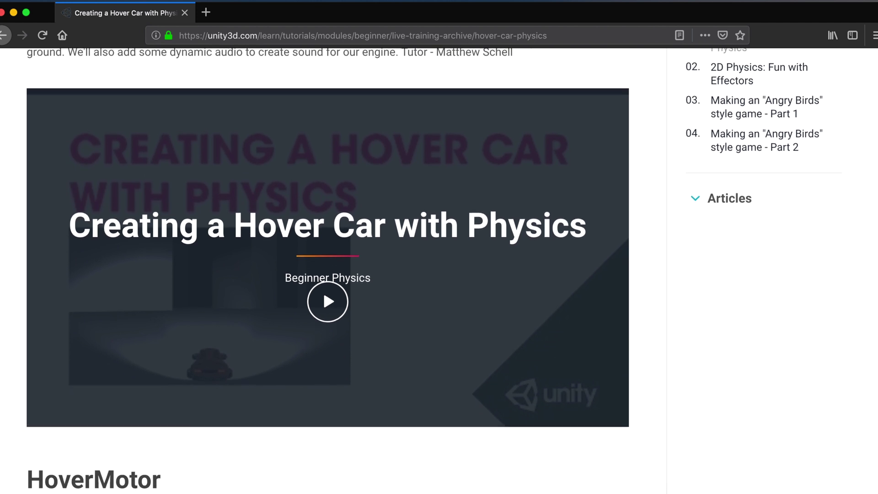
{"action": "scroll", "coordinate": [322, 218], "scroll_direction": "down", "scroll_amount": 5}
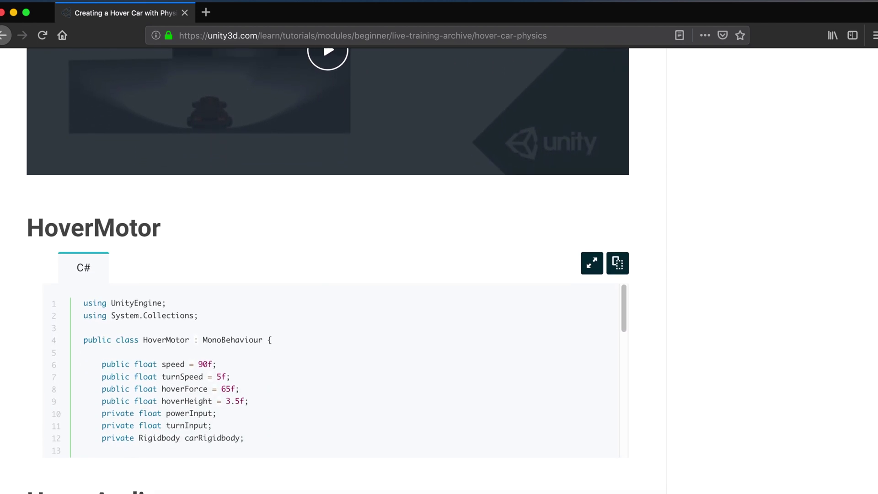
{"action": "scroll", "coordinate": [327, 270], "scroll_direction": "down", "scroll_amount": 4}
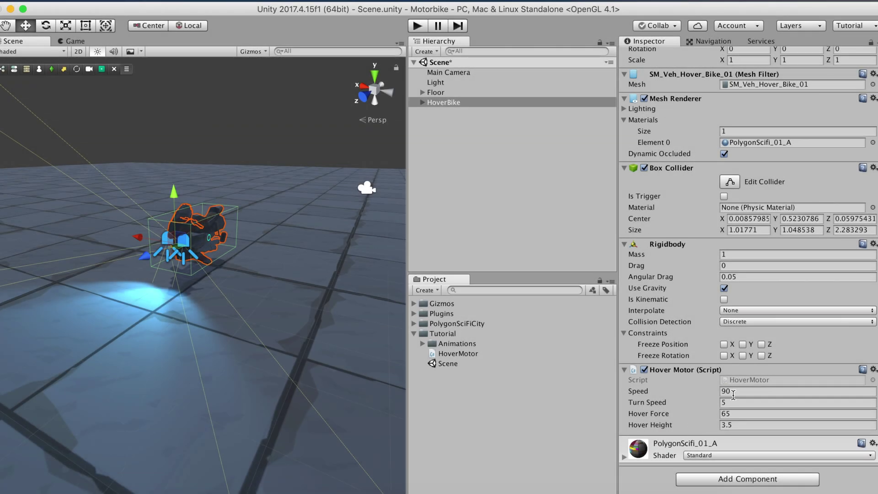
- Enter Hover Motor values: Speed 10, Turn Speed 2, Hover Force 30, Hover Height 0.2
{"action": "left_click", "coordinate": [733, 392]}
{"action": "type", "text": "10"}
{"action": "key", "text": "Tab"}
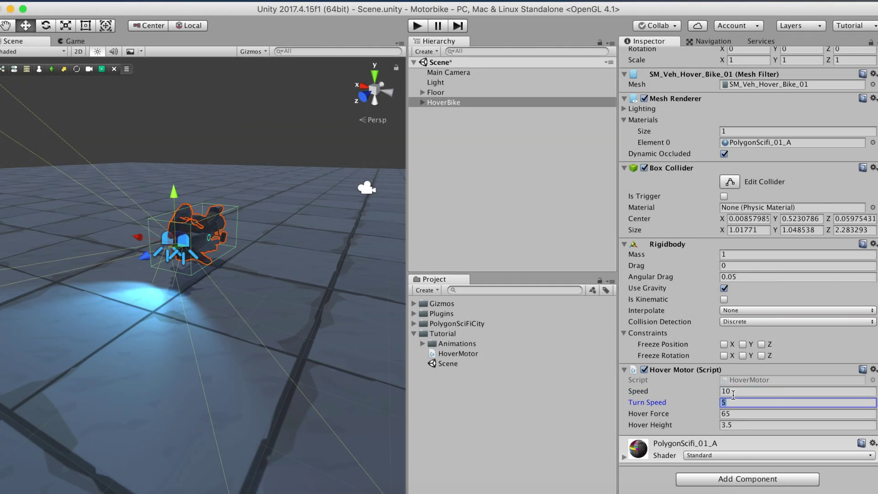
{"action": "key", "text": "Tab"}
{"action": "type", "text": "30"}
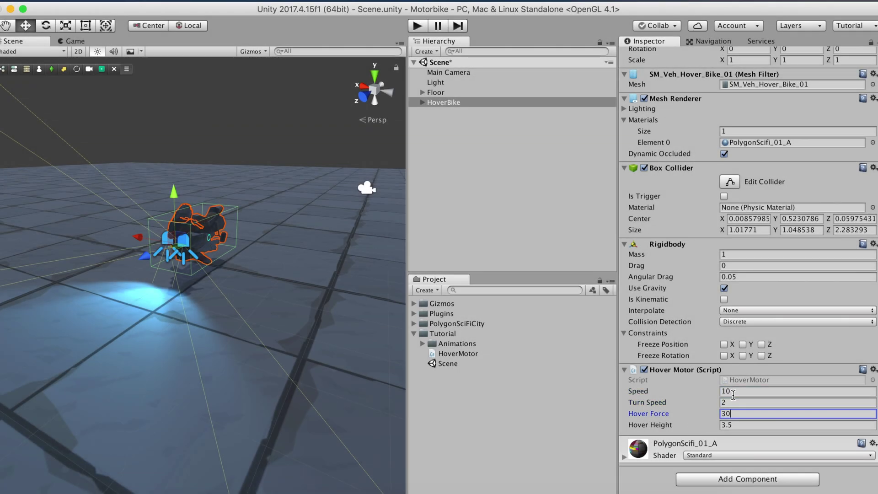
{"action": "key", "text": "Tab"}
{"action": "type", "text": ".2"}
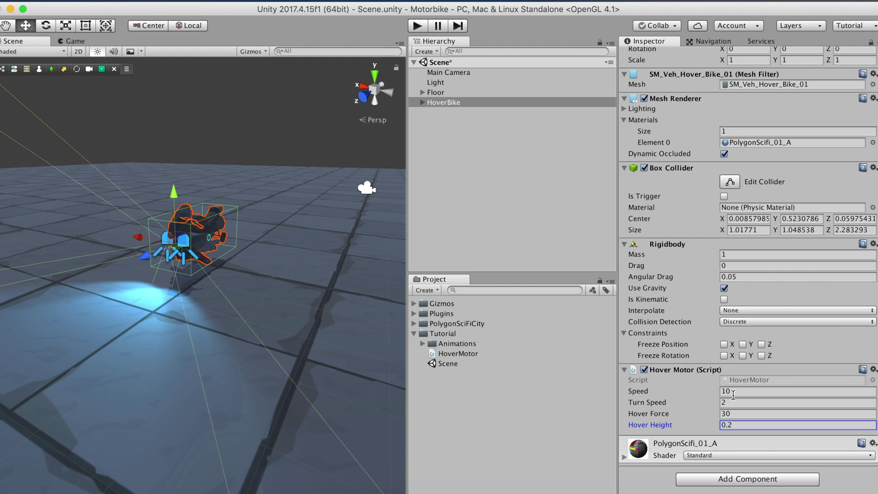
- Drive the bike forward and steer it in play mode, then disable its Hover Motor script
{"action": "left_click", "coordinate": [423, 25]}
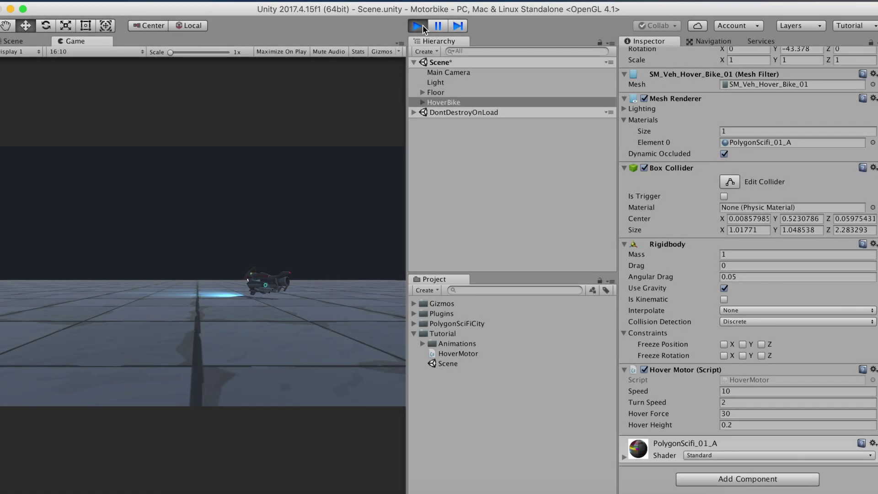
{"action": "key", "text": "w"}
{"action": "key", "text": "d"}
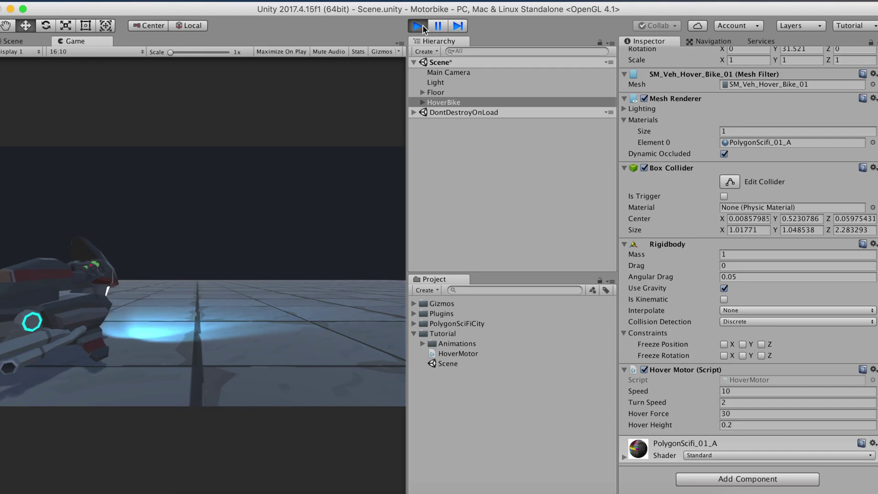
{"action": "left_click", "coordinate": [423, 24]}
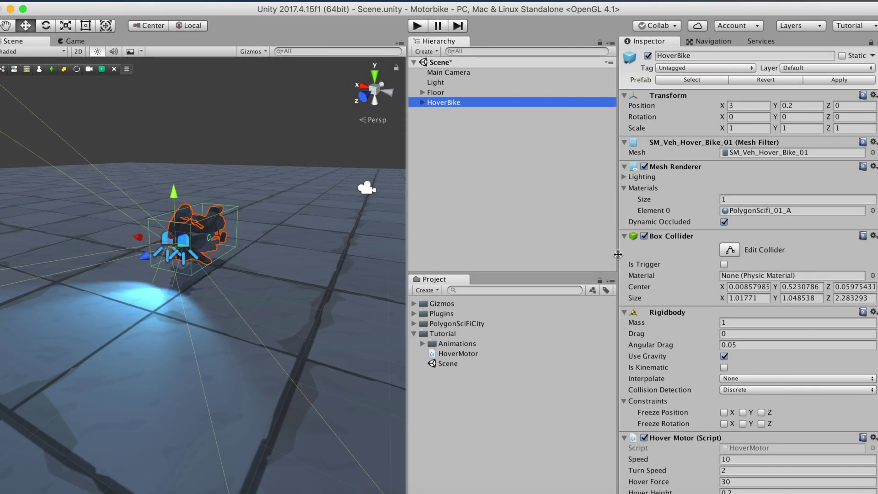
{"action": "scroll", "coordinate": [666, 281], "scroll_direction": "down", "scroll_amount": 3}
{"action": "left_click", "coordinate": [644, 369]}
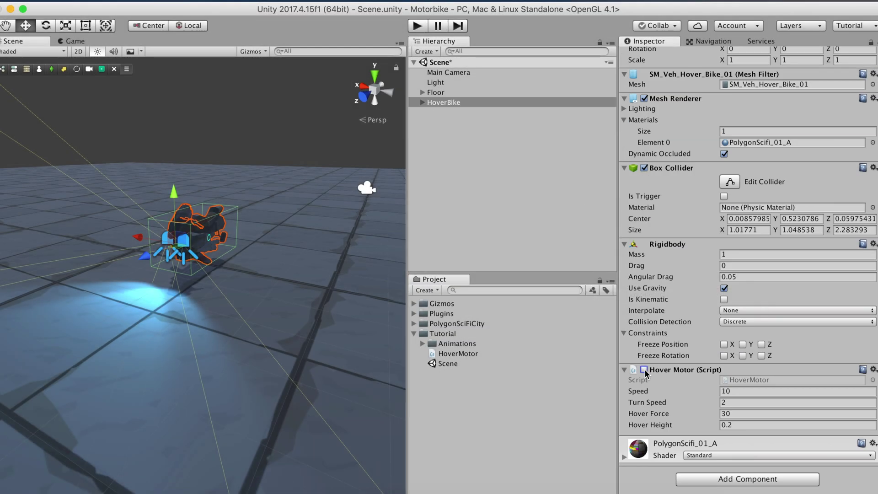
- Add a Game Creator Player character to the scene from the Hierarchy
{"action": "left_click", "coordinate": [498, 177]}
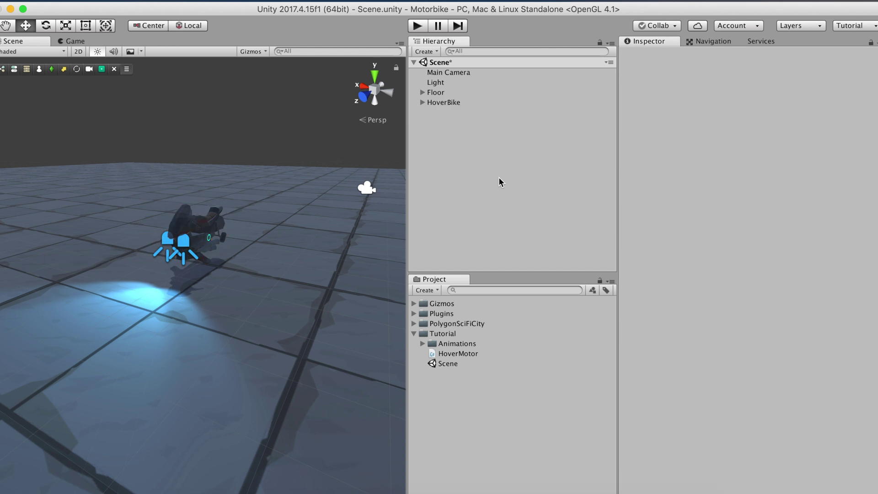
{"action": "right_click", "coordinate": [498, 177]}
{"action": "mouse_move", "coordinate": [549, 289]}
{"action": "mouse_move", "coordinate": [642, 300]}
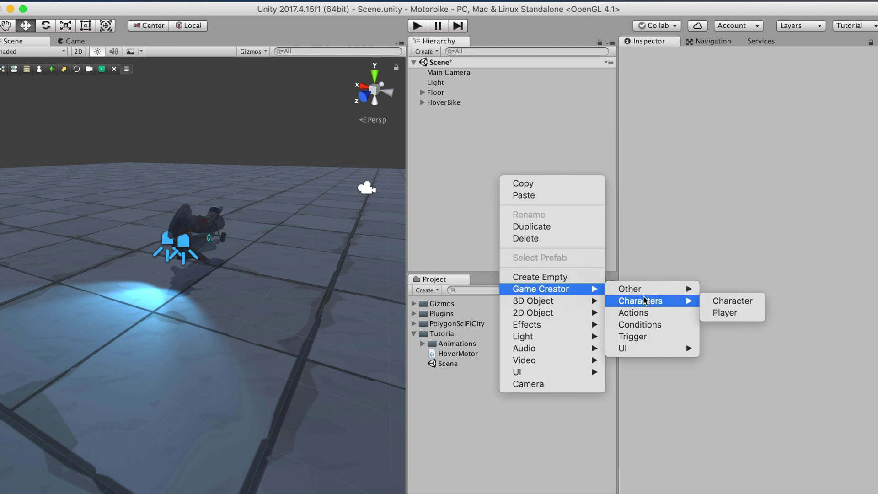
{"action": "left_click", "coordinate": [719, 314]}
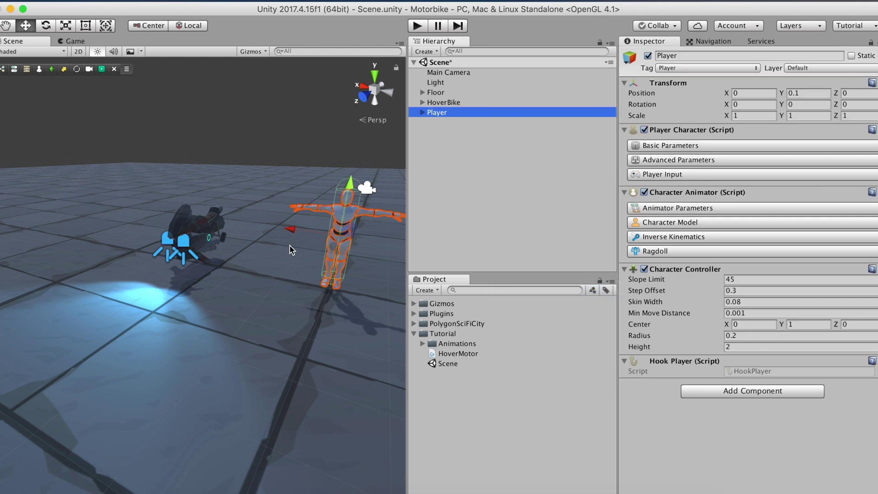
- Add a Game Creator camera motor and name it AdventureCamera
{"action": "left_click", "coordinate": [442, 153]}
{"action": "right_click", "coordinate": [442, 151]}
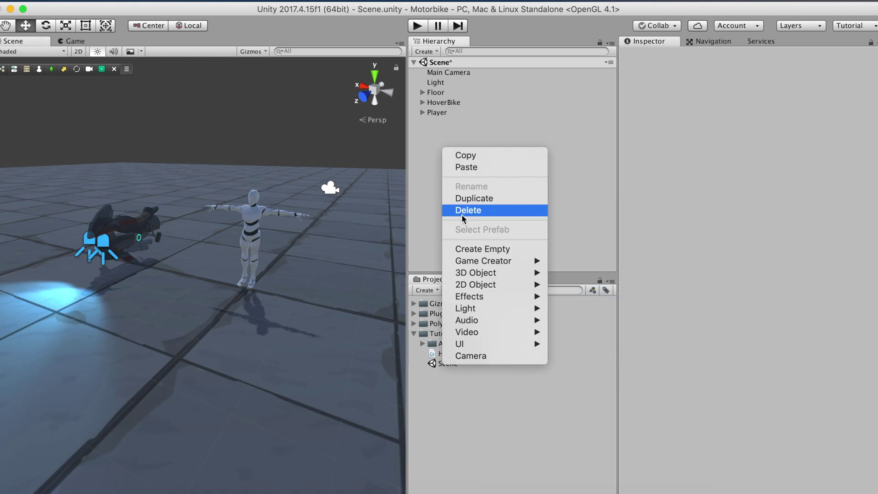
{"action": "mouse_move", "coordinate": [503, 261]}
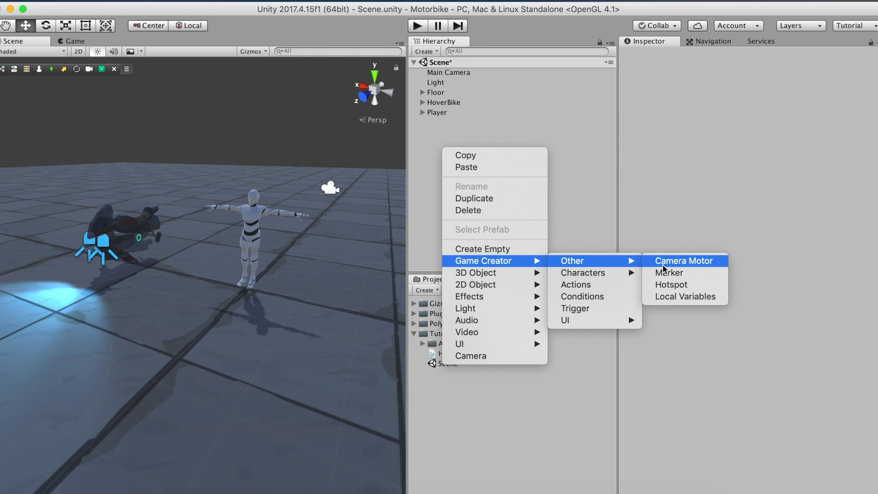
{"action": "left_click", "coordinate": [663, 262]}
{"action": "left_click", "coordinate": [458, 122]}
{"action": "type", "text": "AdventureCamera"}
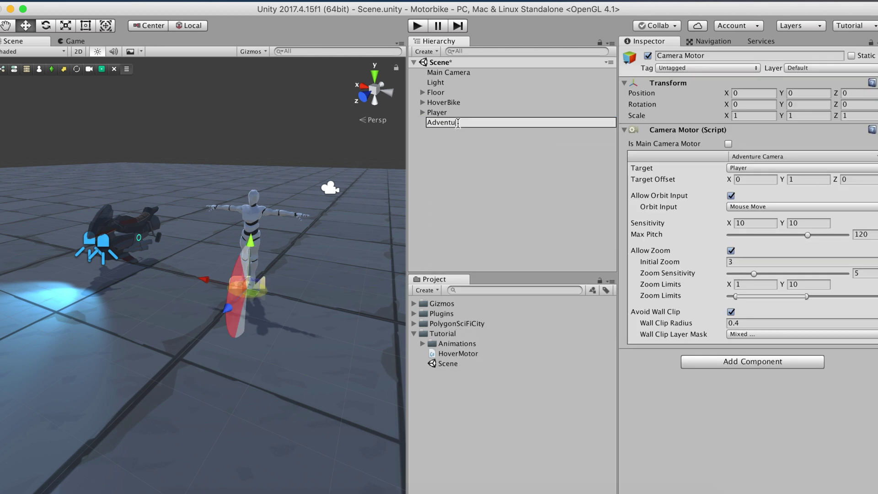
{"action": "left_click", "coordinate": [454, 132]}
- Add a second camera motor and set its type to Fixed Camera
{"action": "right_click", "coordinate": [455, 134]}
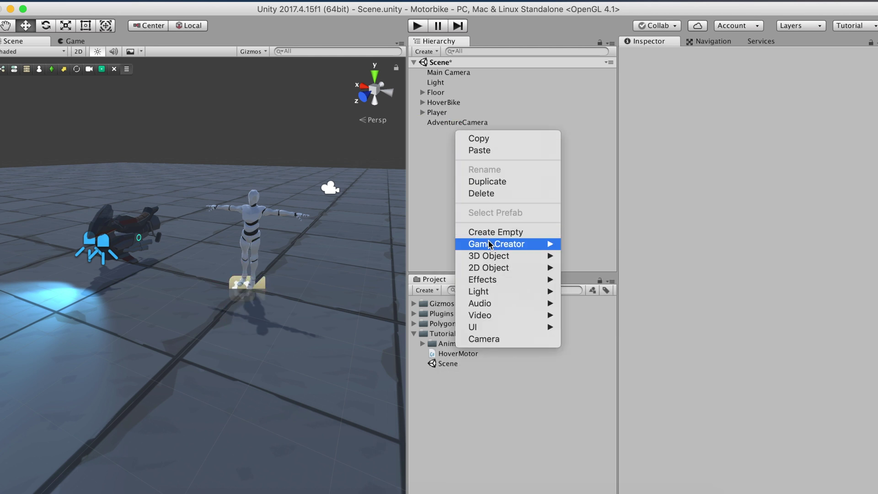
{"action": "mouse_move", "coordinate": [503, 244]}
{"action": "mouse_move", "coordinate": [594, 247]}
{"action": "left_click", "coordinate": [685, 247]}
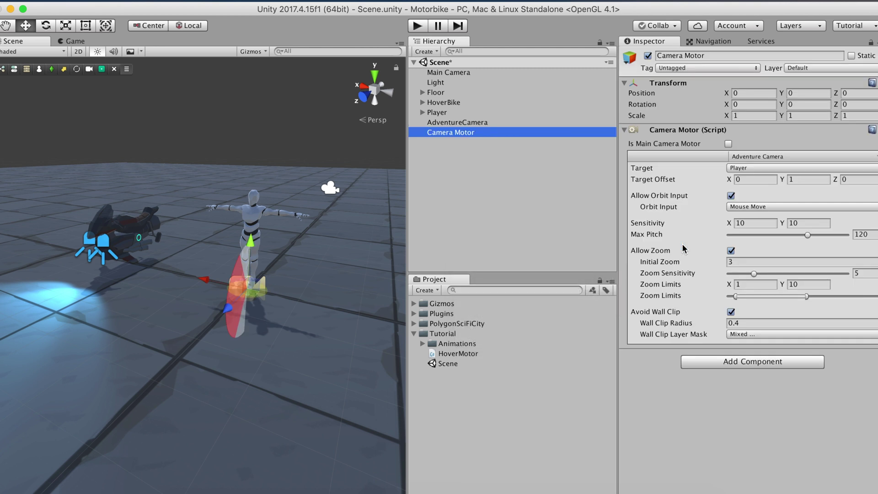
{"action": "left_click", "coordinate": [763, 157]}
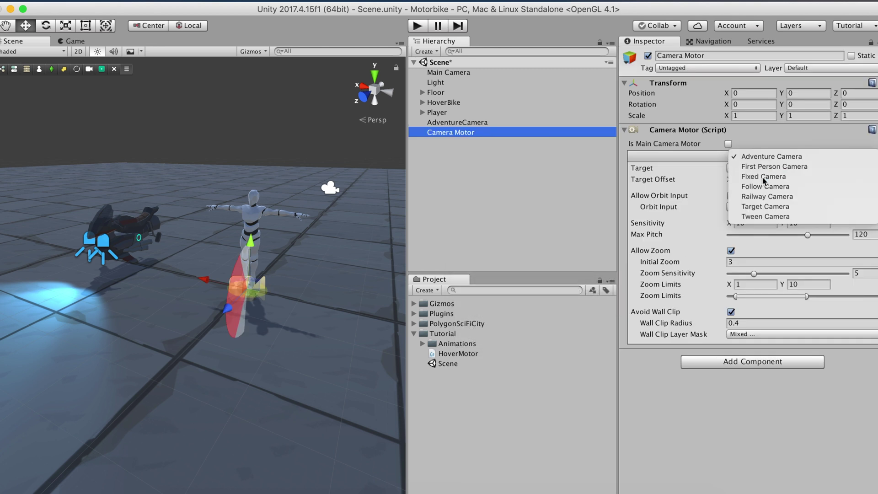
{"action": "left_click", "coordinate": [763, 177]}
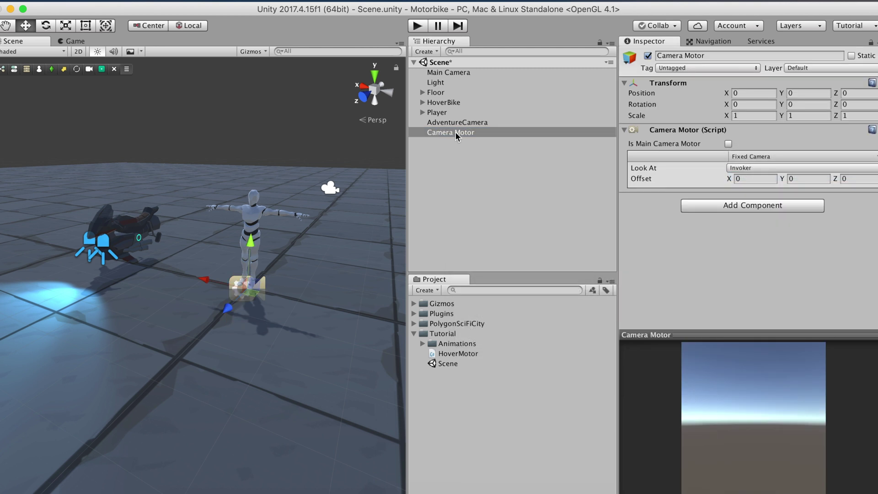
- Parent the fixed camera under HoverBike and rename it BikeCamera
{"action": "left_click_drag", "start_coordinate": [456, 133], "coordinate": [447, 103]}
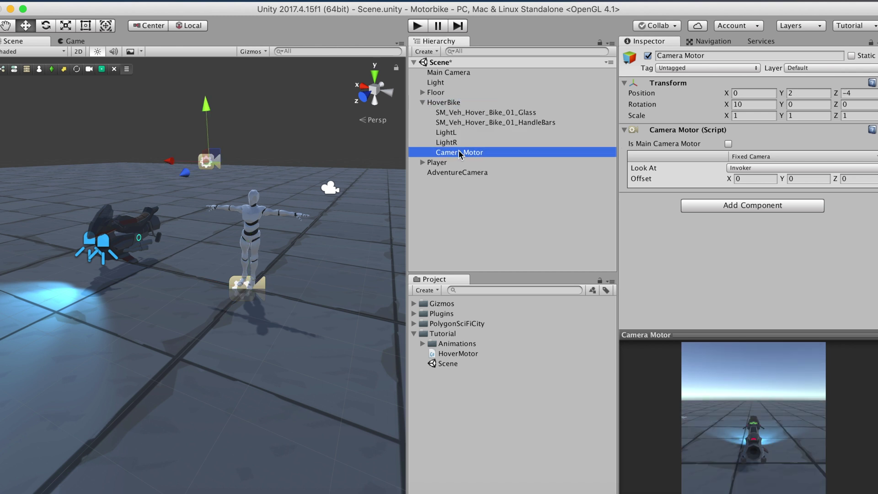
{"action": "left_click", "coordinate": [459, 152]}
{"action": "type", "text": "BikeCamera"}
{"action": "key", "text": "Return"}
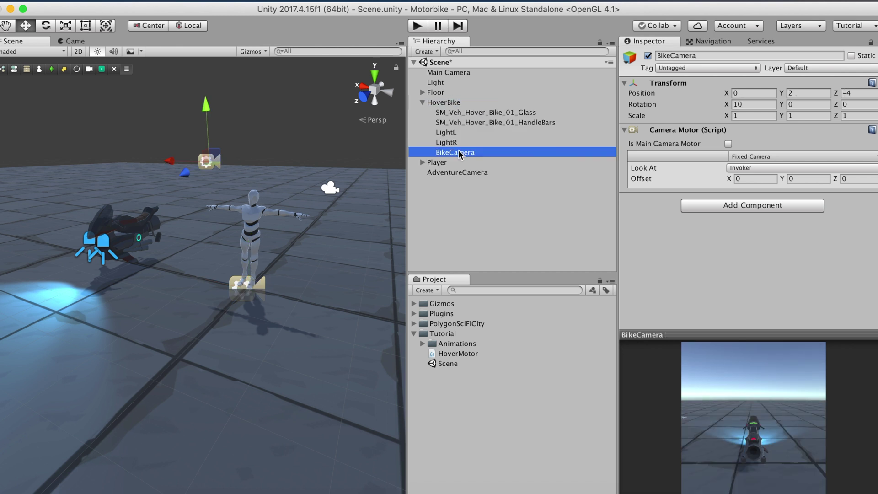
{"action": "left_click", "coordinate": [423, 102]}
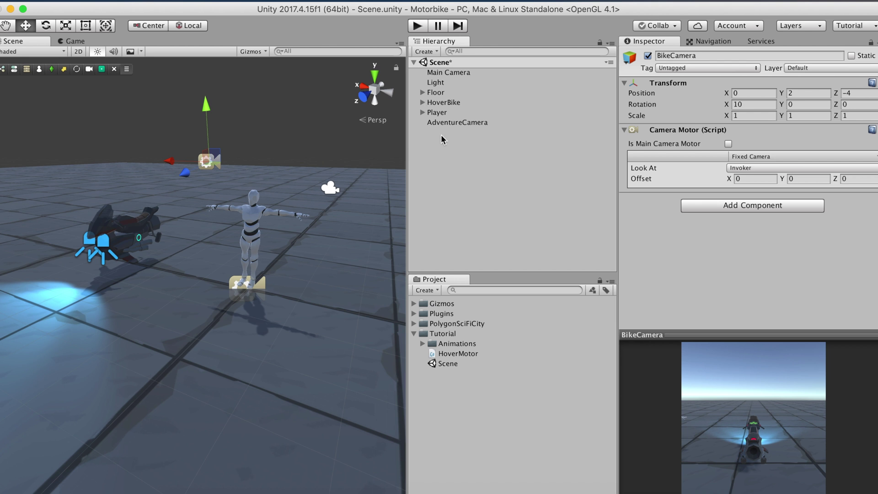
- Add a Game Creator Trigger and set its event to the Input category's On Key Up
{"action": "right_click", "coordinate": [447, 161]}
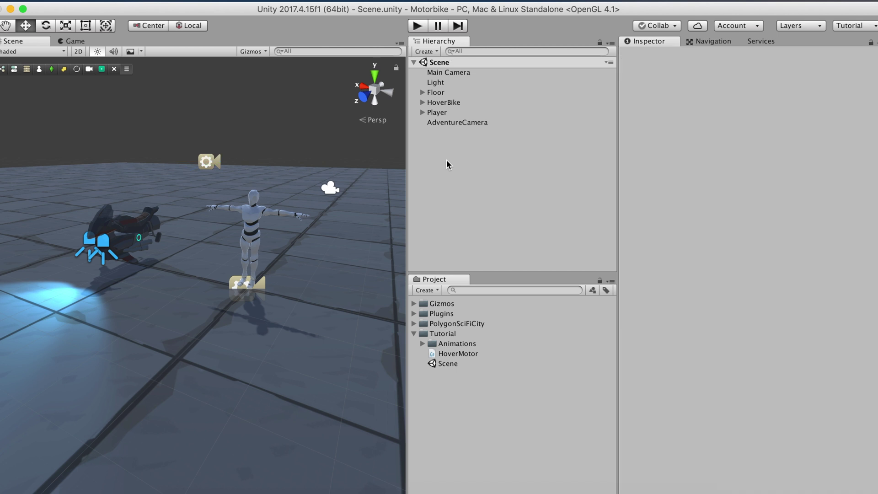
{"action": "mouse_move", "coordinate": [480, 272]}
{"action": "mouse_move", "coordinate": [568, 273]}
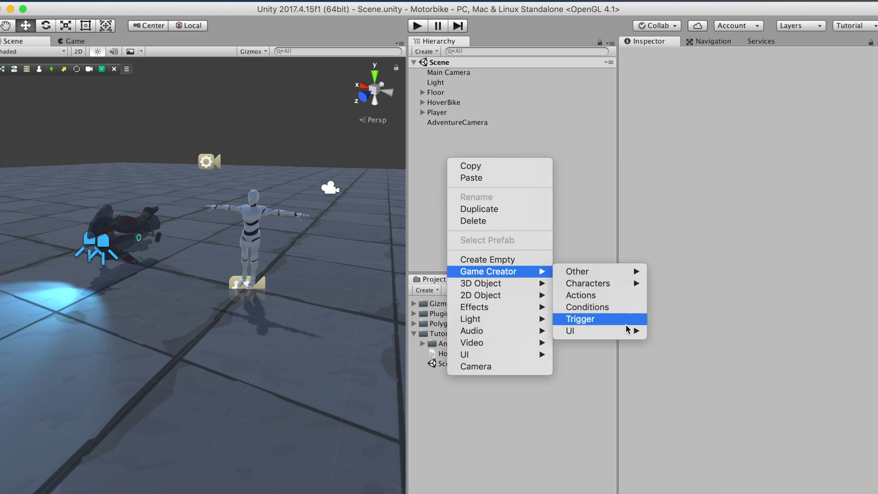
{"action": "key", "text": "Escape"}
{"action": "left_click", "coordinate": [770, 233]}
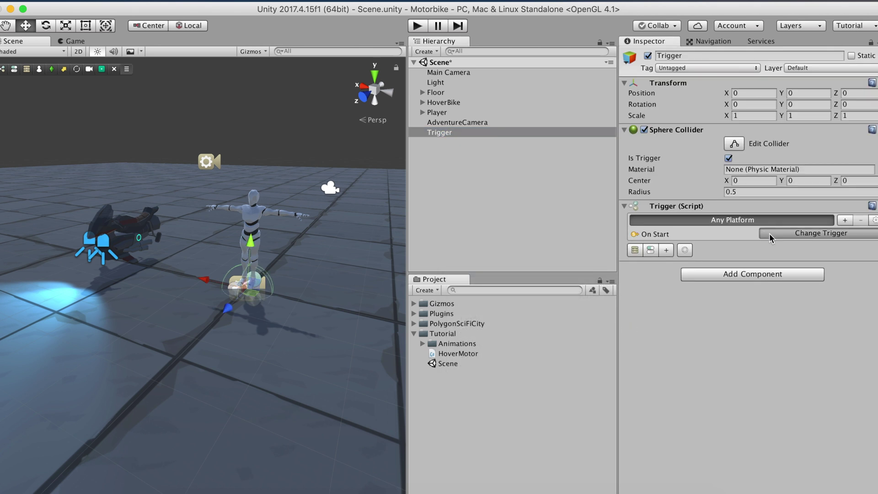
{"action": "key", "text": "Down"}
{"action": "key", "text": "Down"}
{"action": "key", "text": "Return"}
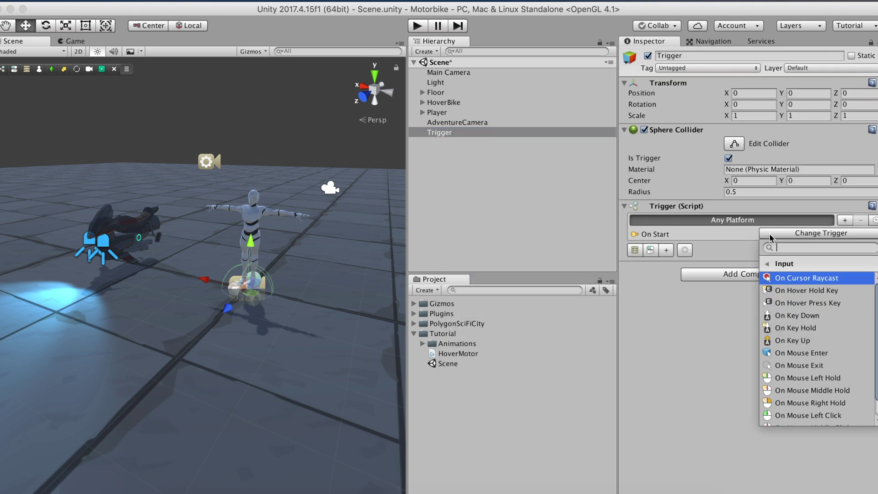
{"action": "key", "text": "Down"}
{"action": "key", "text": "Down"}
{"action": "key", "text": "Down"}
{"action": "key", "text": "Down"}
{"action": "key", "text": "Down"}
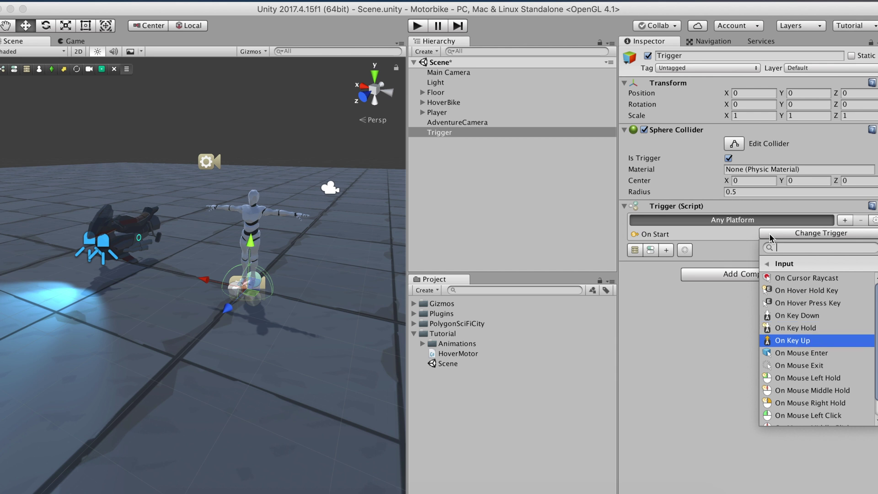
{"action": "key", "text": "Return"}
- Set the trigger's Key Code to Return and create its Conditions object
{"action": "left_click", "coordinate": [750, 246]}
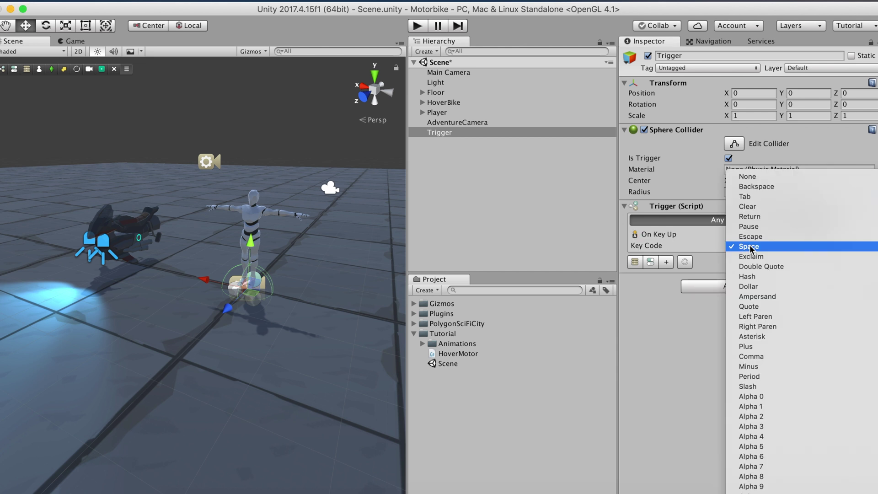
{"action": "key", "text": "Up"}
{"action": "key", "text": "Up"}
{"action": "key", "text": "Up"}
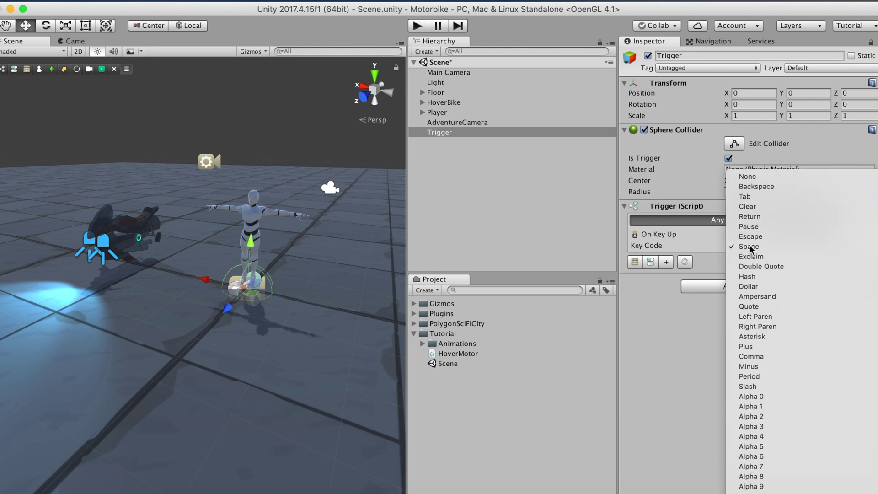
{"action": "key", "text": "Return"}
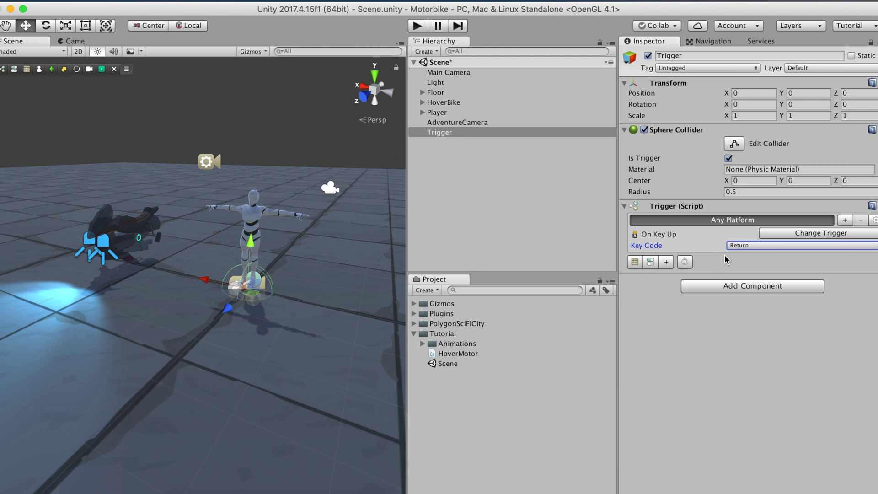
{"action": "left_click", "coordinate": [648, 264]}
- Add a Local Variables component to Conditions holding a Bool variable named is-riding
{"action": "double_click", "coordinate": [679, 277]}
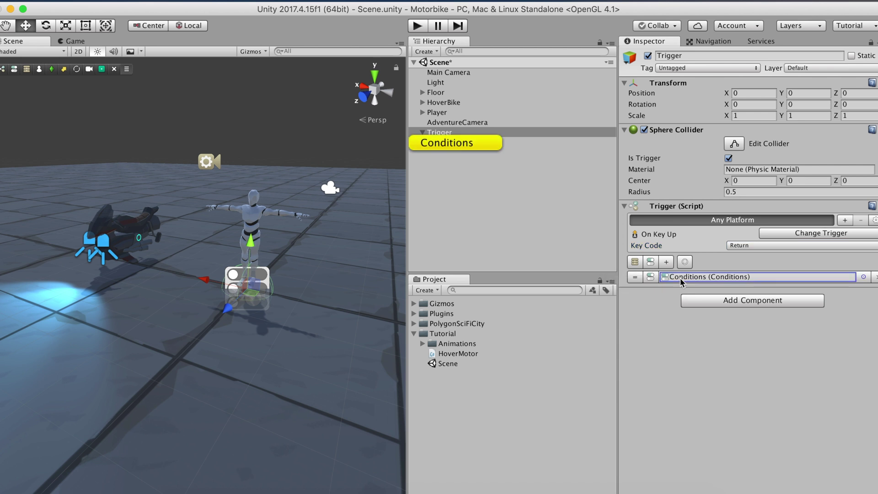
{"action": "left_click", "coordinate": [701, 219]}
{"action": "key", "text": "BackSpace"}
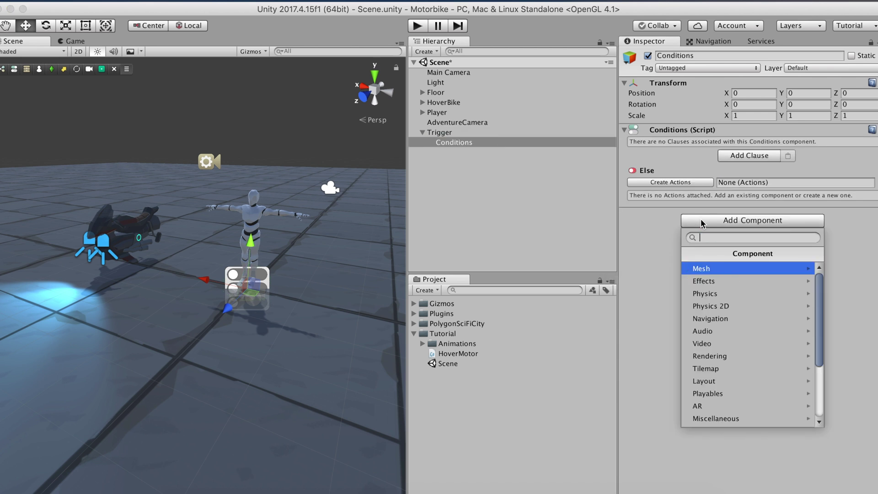
{"action": "type", "text": "local"}
{"action": "key", "text": "Return"}
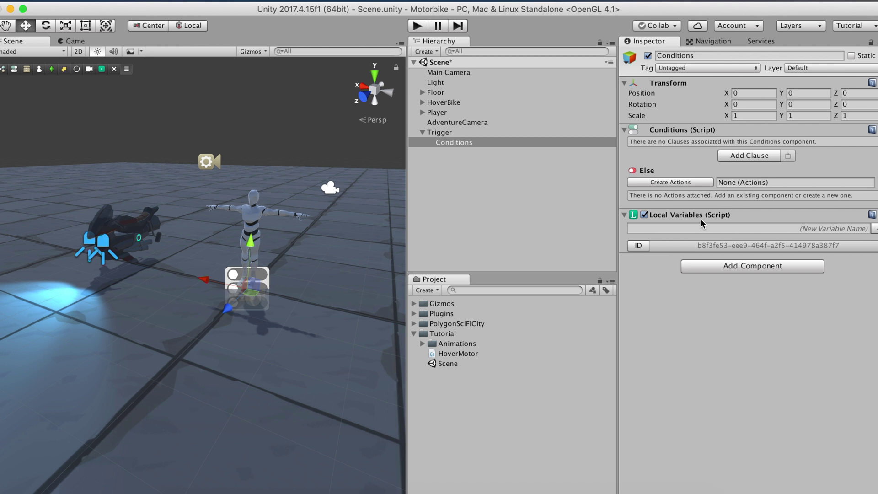
{"action": "left_click", "coordinate": [719, 227]}
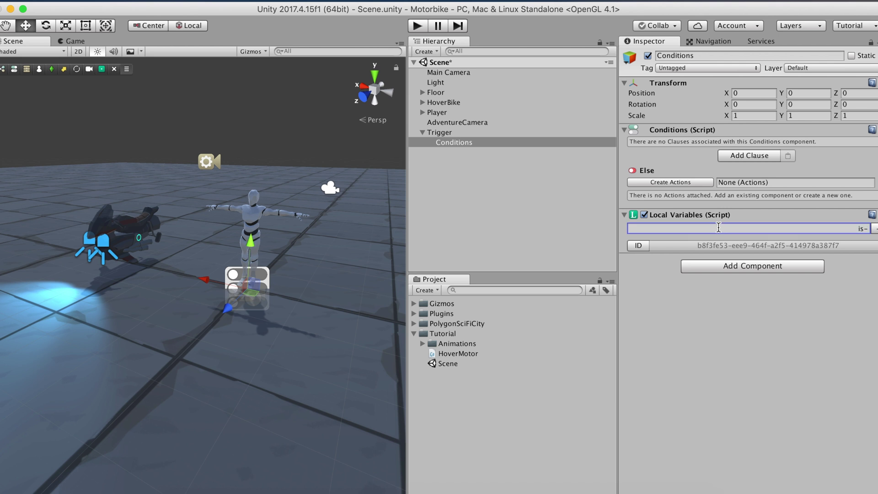
{"action": "type", "text": "is-riding"}
{"action": "key", "text": "Return"}
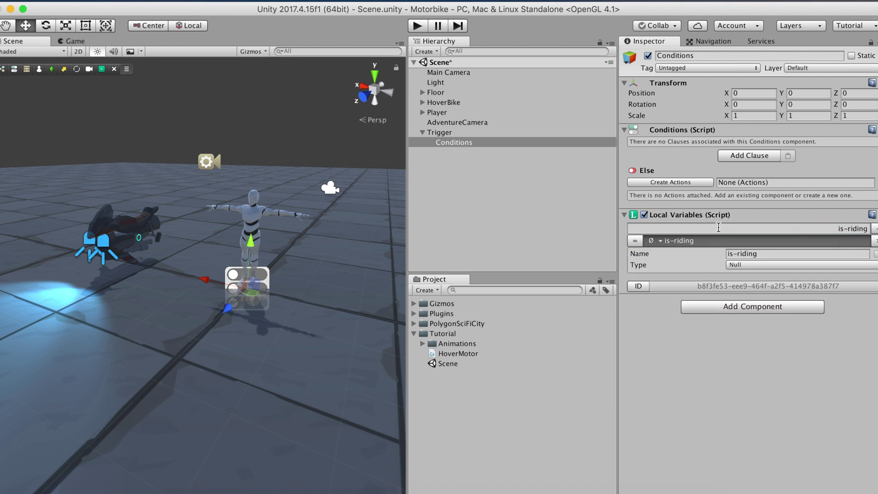
{"action": "left_click", "coordinate": [739, 264]}
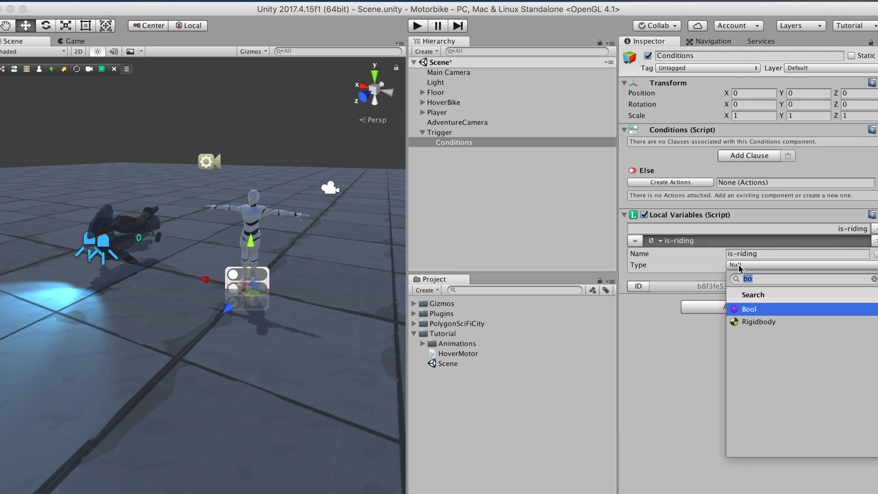
{"action": "left_click", "coordinate": [746, 312]}
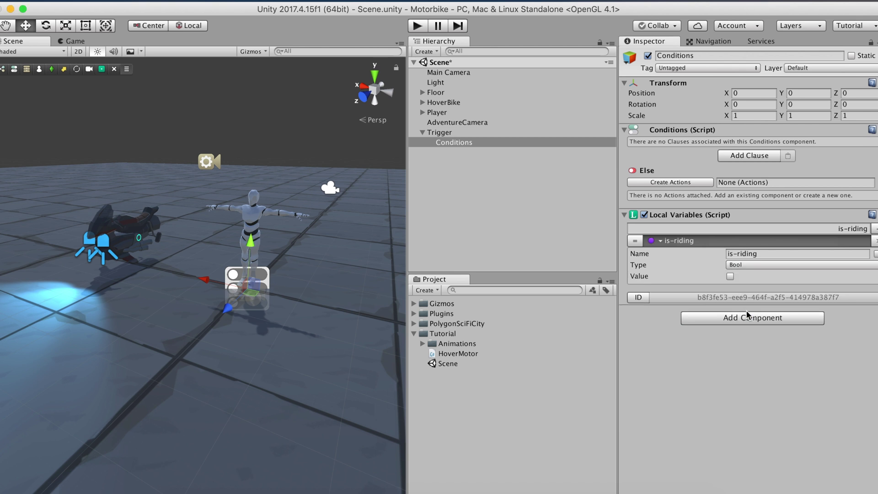
{"action": "left_click", "coordinate": [691, 241]}
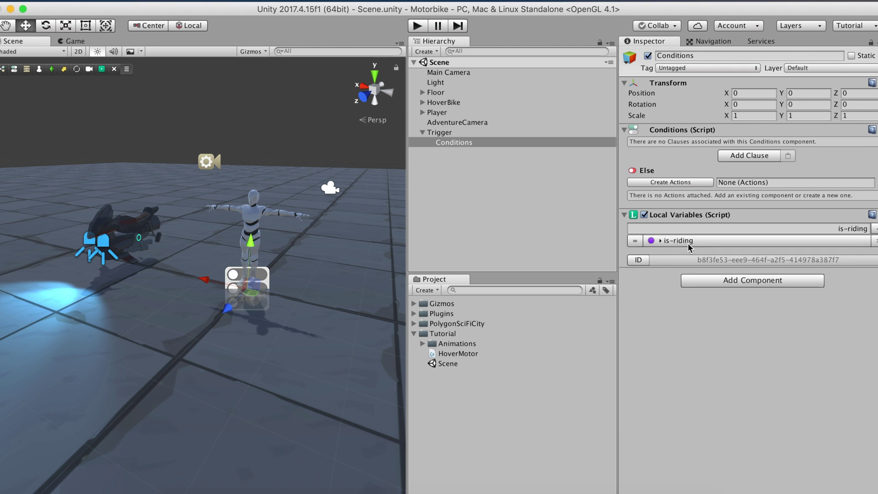
- Add a clause named 'Is Riding' with a Variable Bool condition
{"action": "left_click", "coordinate": [731, 155]}
{"action": "left_click", "coordinate": [740, 156]}
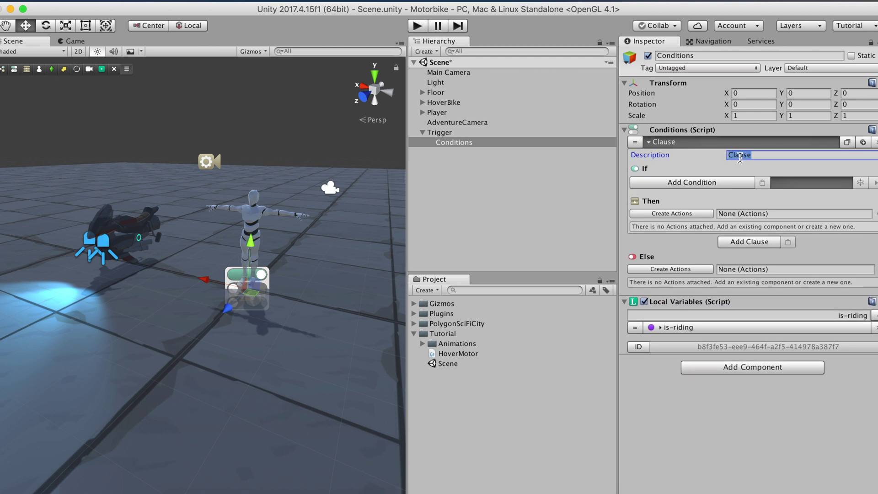
{"action": "type", "text": "Is Riding"}
{"action": "left_click", "coordinate": [710, 183]}
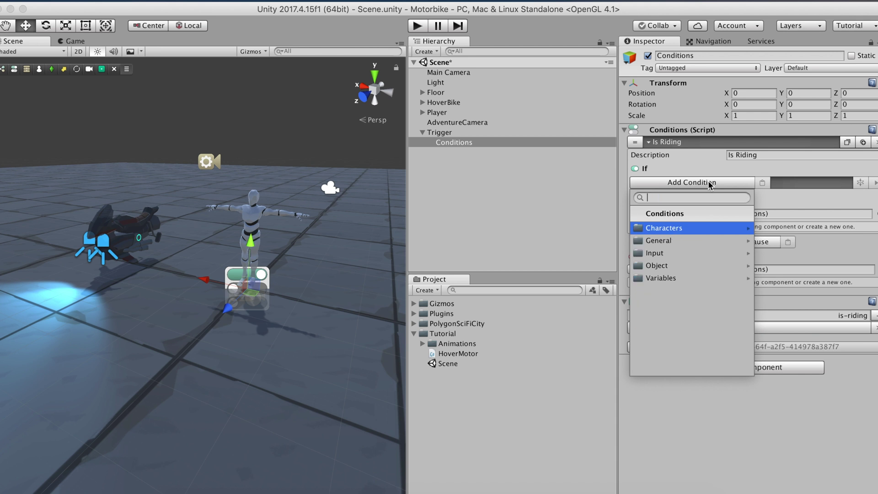
{"action": "type", "text": "vari"}
{"action": "key", "text": "Return"}
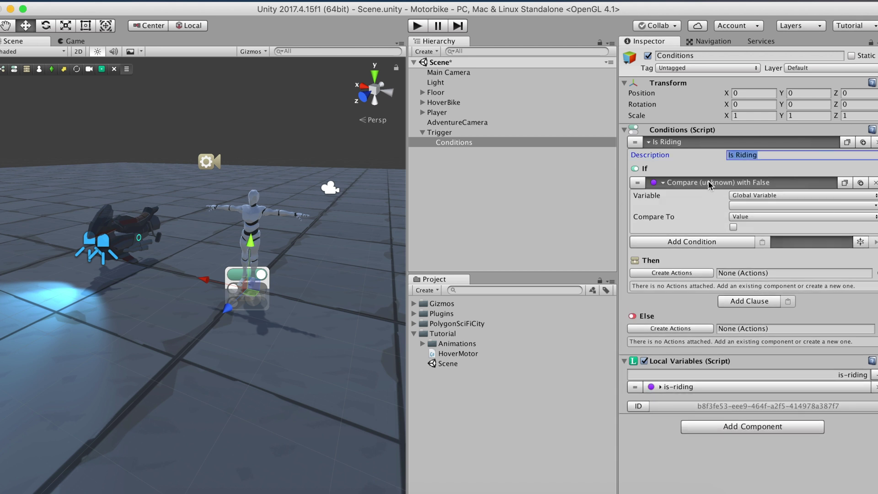
- Make the condition check that the local is-riding variable on Conditions is True
{"action": "left_click", "coordinate": [758, 200]}
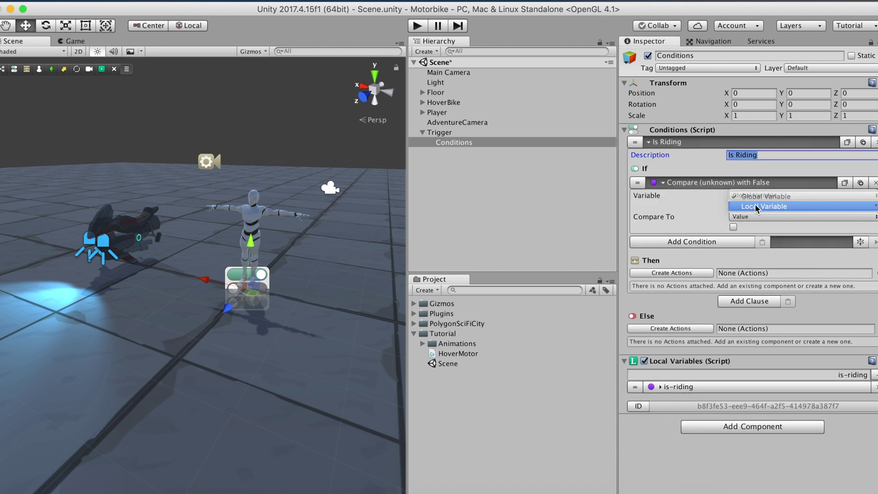
{"action": "left_click", "coordinate": [759, 206]}
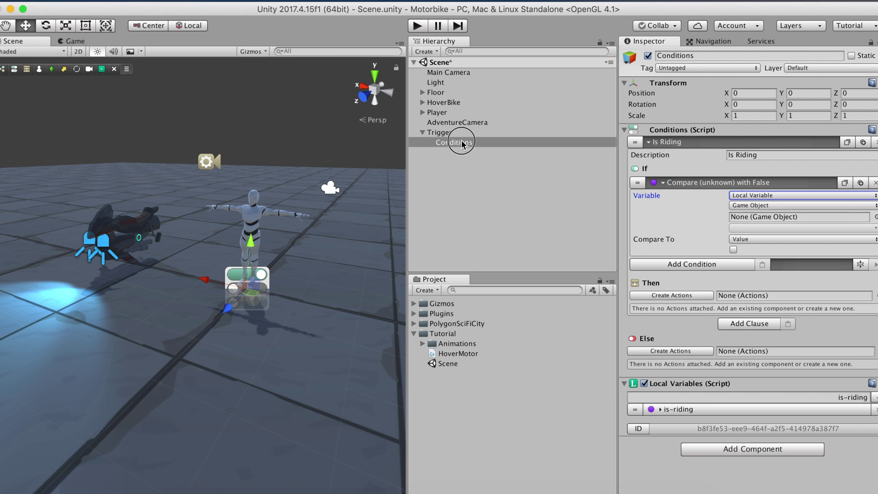
{"action": "left_click_drag", "start_coordinate": [458, 142], "coordinate": [751, 220]}
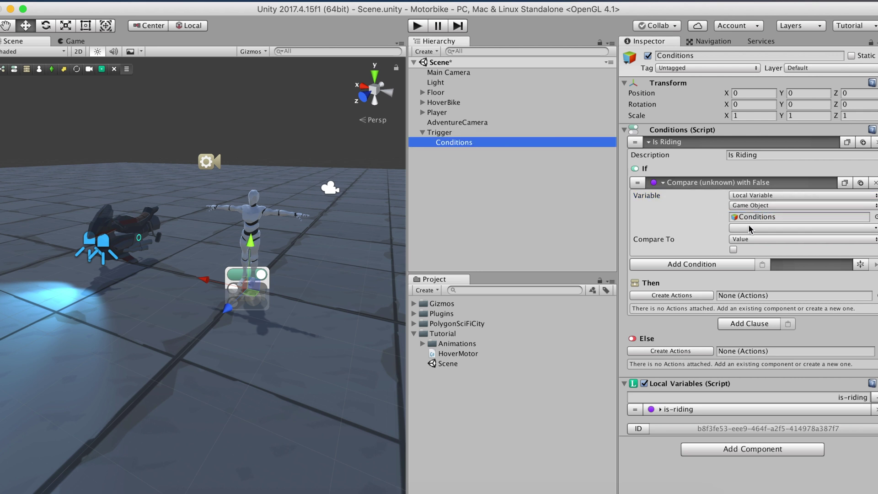
{"action": "left_click", "coordinate": [750, 228]}
{"action": "left_click", "coordinate": [750, 259]}
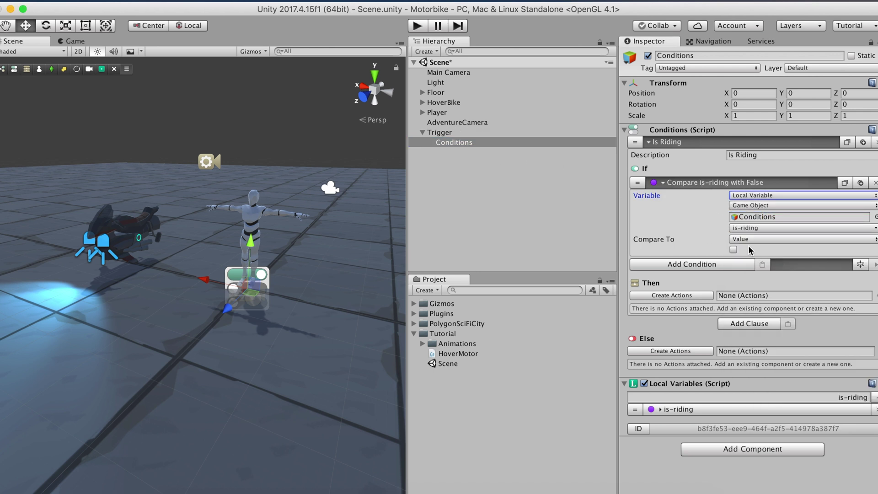
{"action": "left_click", "coordinate": [734, 249]}
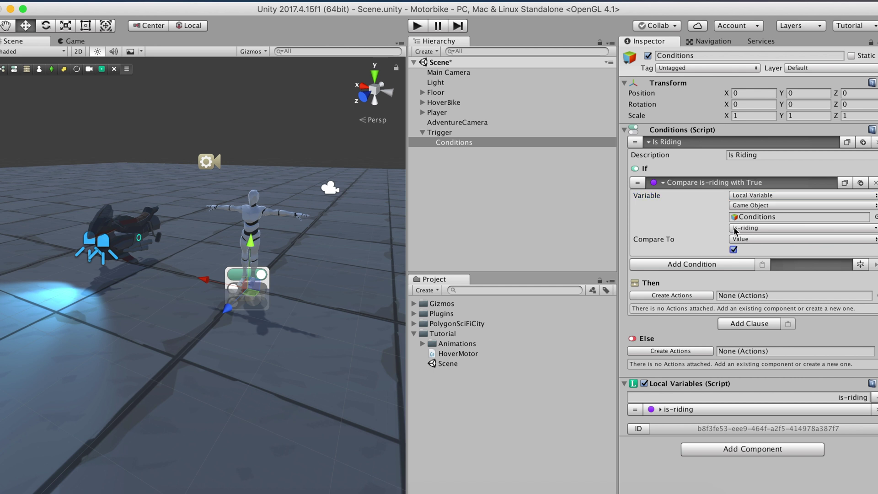
{"action": "left_click", "coordinate": [732, 185]}
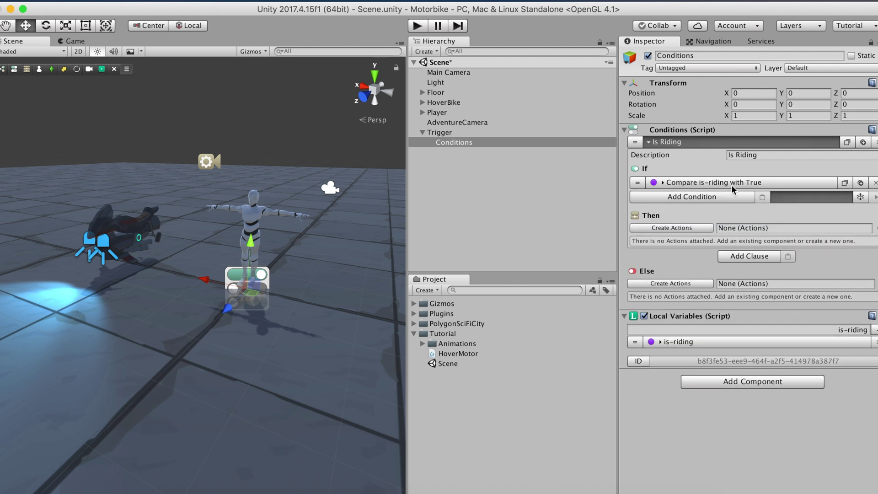
- Create an Actions object for the Is Riding clause's Else branch
{"action": "left_click", "coordinate": [691, 283]}
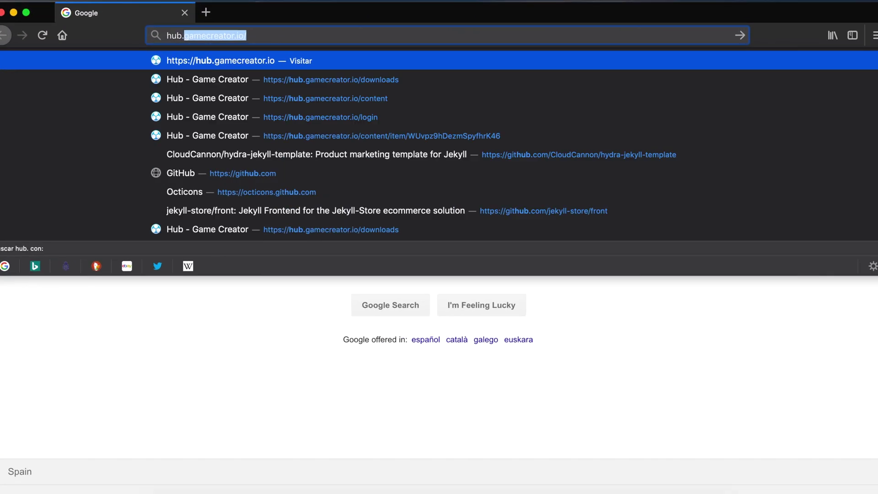
- Go to gamecreator.io and browse the Game Creator Hub page
{"action": "type", "text": "gamecreator.io"}
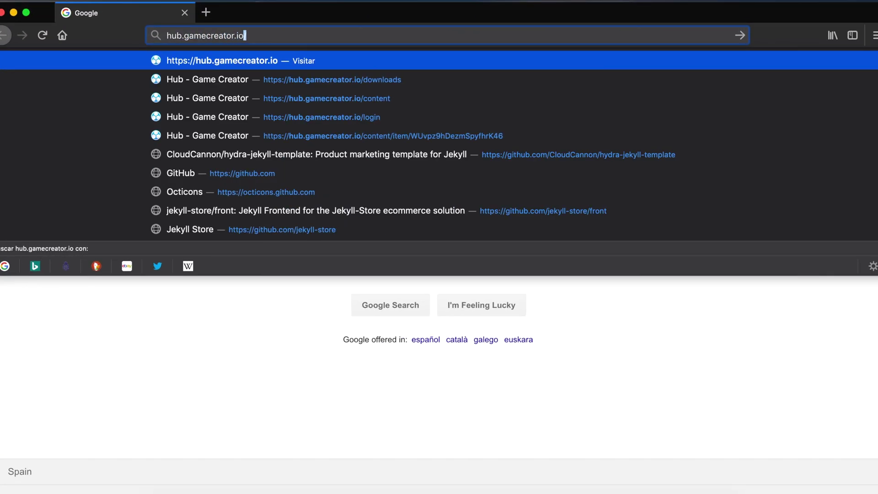
{"action": "key", "text": "Return"}
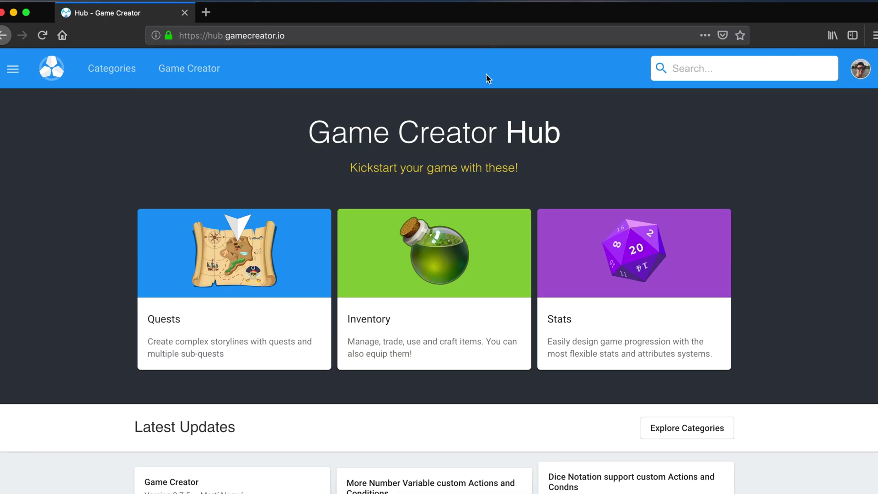
{"action": "scroll", "coordinate": [488, 79], "scroll_direction": "down", "scroll_amount": 3}
{"action": "scroll", "coordinate": [487, 79], "scroll_direction": "down", "scroll_amount": 4}
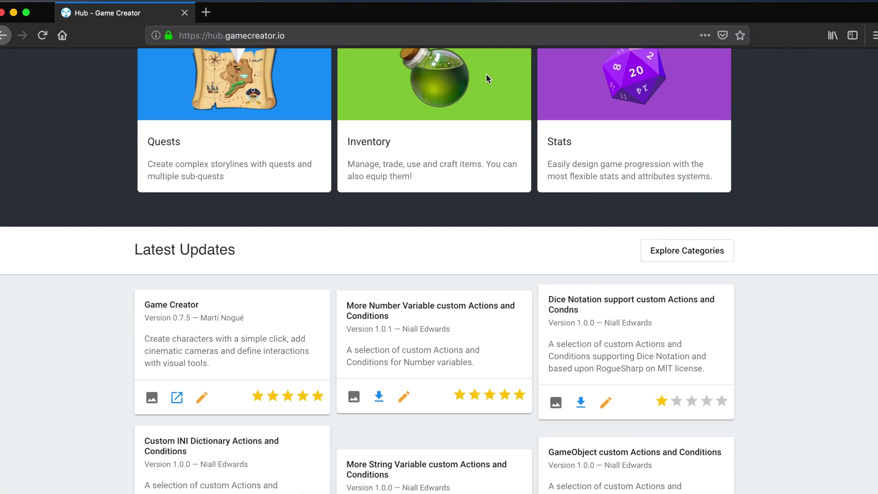
{"action": "scroll", "coordinate": [487, 78], "scroll_direction": "down", "scroll_amount": 4}
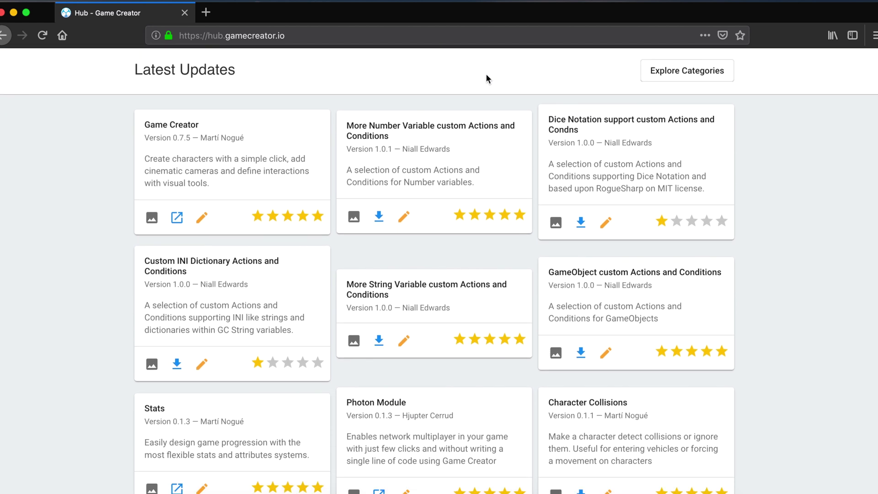
{"action": "scroll", "coordinate": [487, 79], "scroll_direction": "down", "scroll_amount": 1}
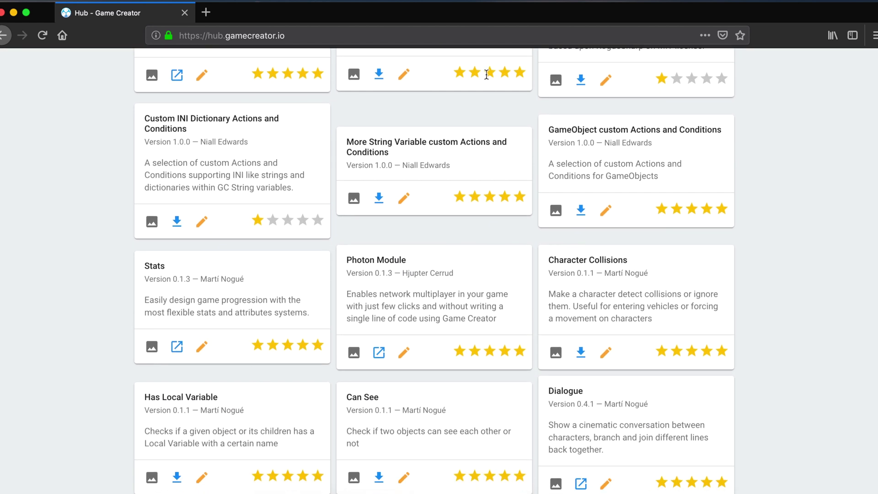
{"action": "scroll", "coordinate": [487, 76], "scroll_direction": "up", "scroll_amount": 10}
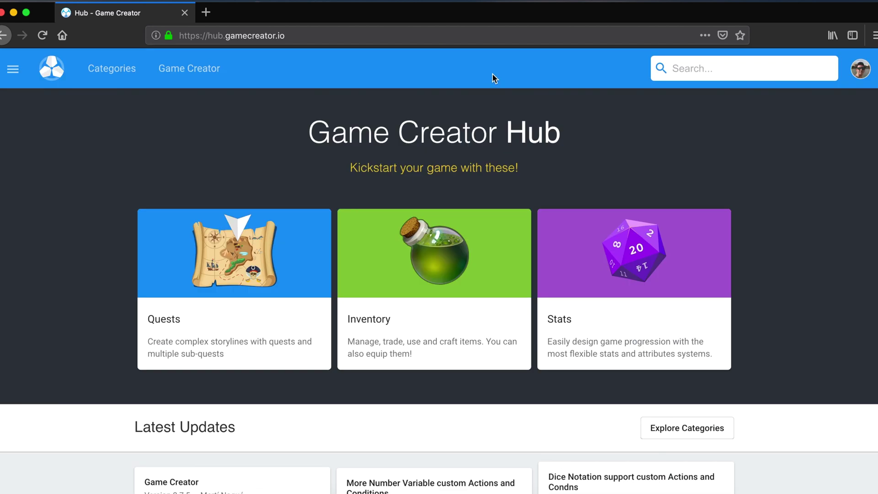
- Search the hub for Character Collisions and save its package file to disk
{"action": "left_click", "coordinate": [704, 69]}
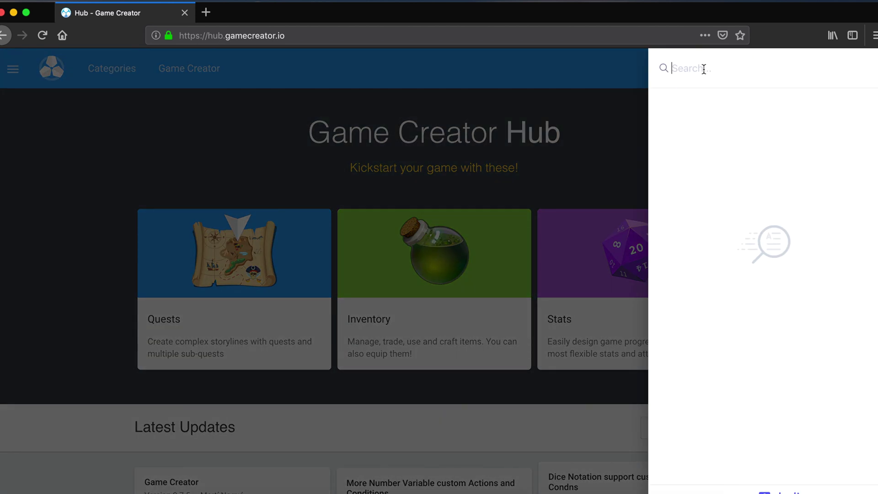
{"action": "type", "text": "character co"}
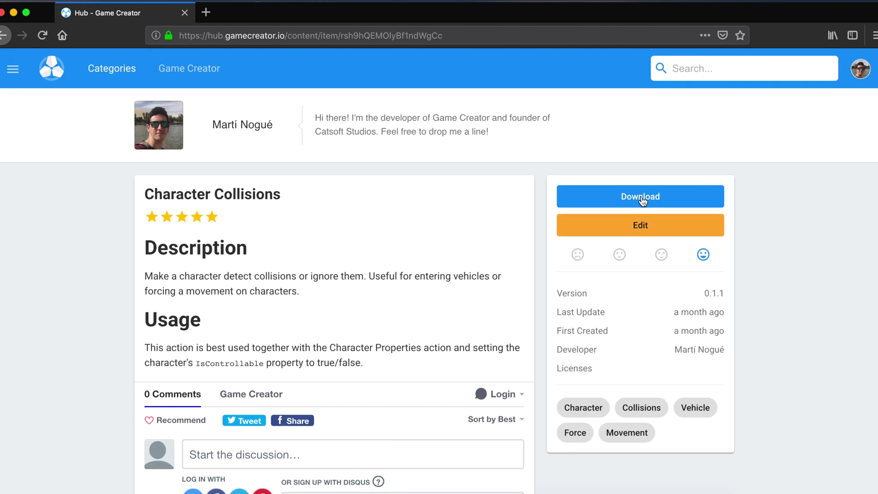
{"action": "left_click", "coordinate": [642, 198]}
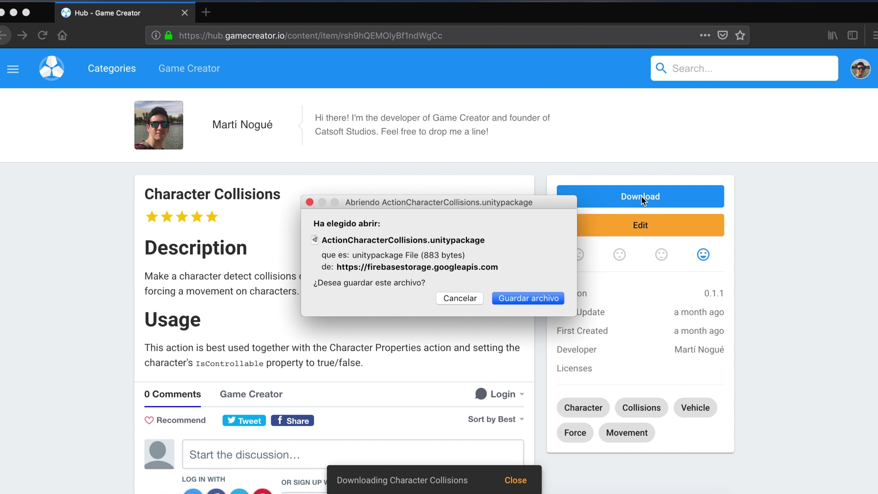
{"action": "left_click", "coordinate": [528, 297]}
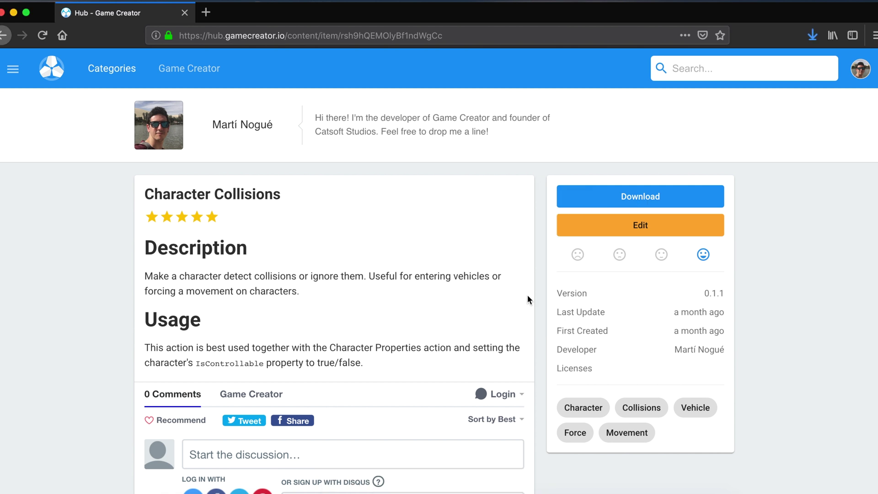
{"action": "left_click", "coordinate": [813, 37]}
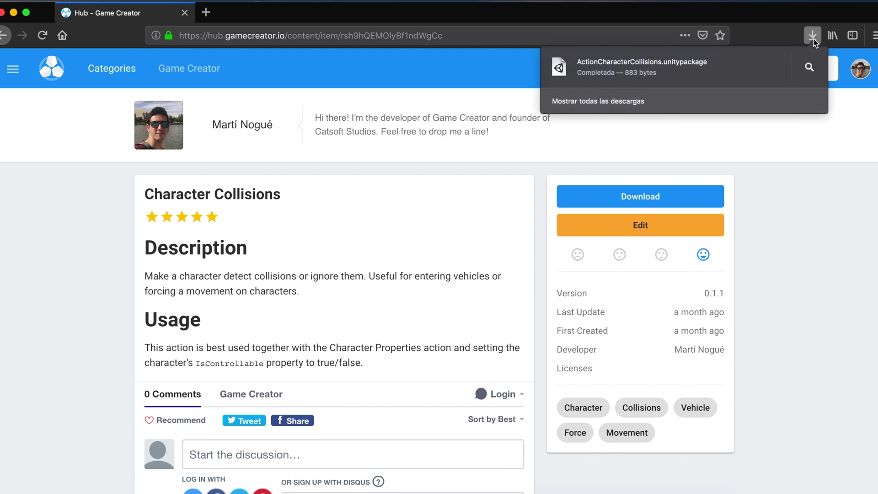
- Import ActionCharacterCollisions.unitypackage from Downloads into the project, then select Conditions
{"action": "left_click", "coordinate": [809, 66]}
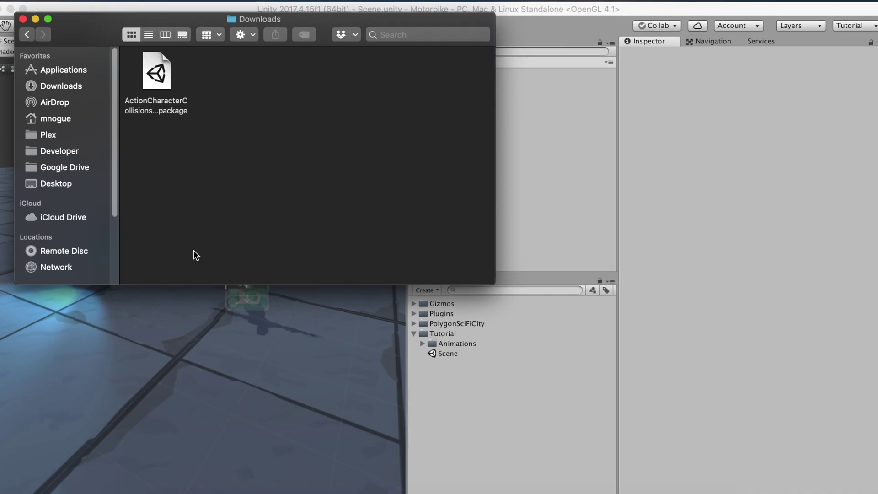
{"action": "double_click", "coordinate": [158, 81]}
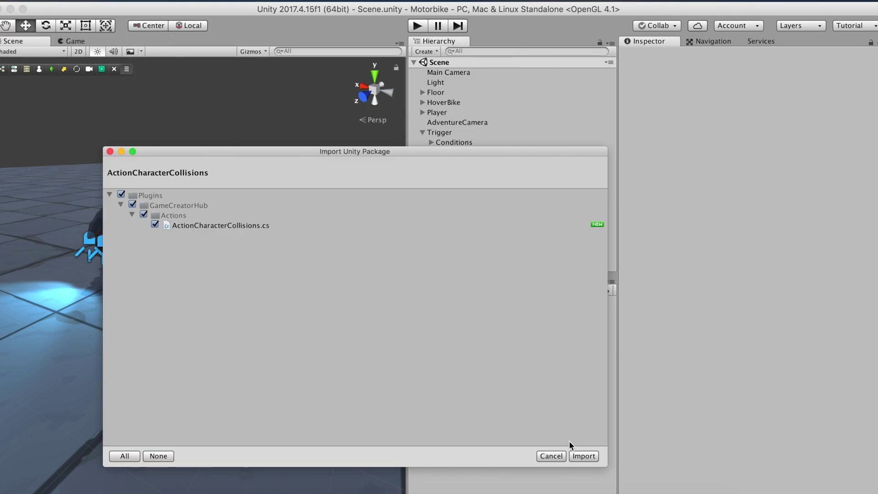
{"action": "left_click", "coordinate": [577, 457]}
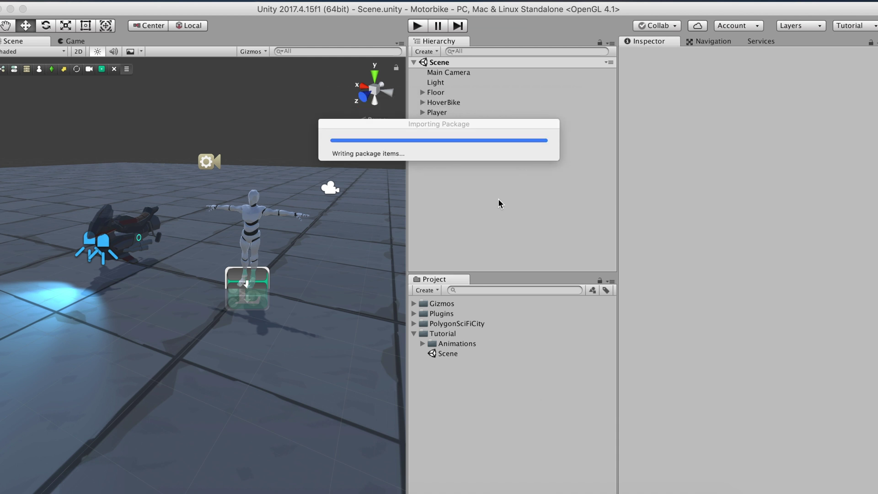
{"action": "left_click", "coordinate": [459, 144]}
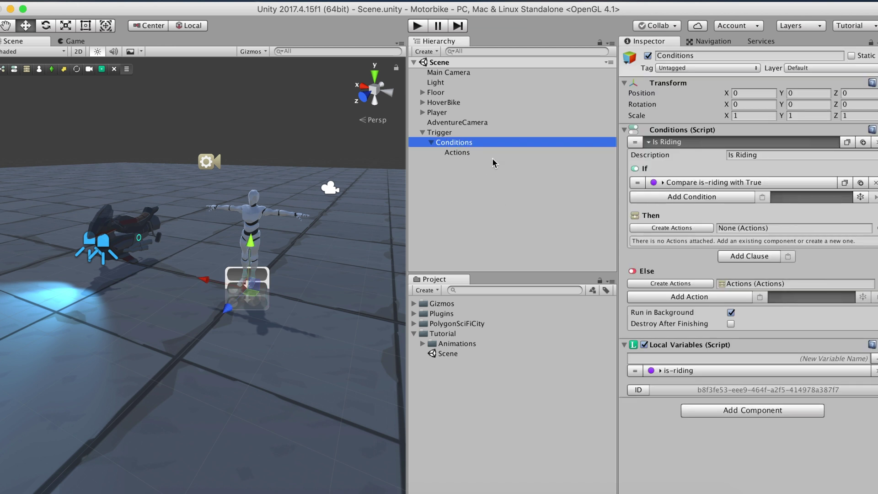
- Add a Character Collisions Else action targeting Player with Active Collisions turned off
{"action": "left_click", "coordinate": [680, 297]}
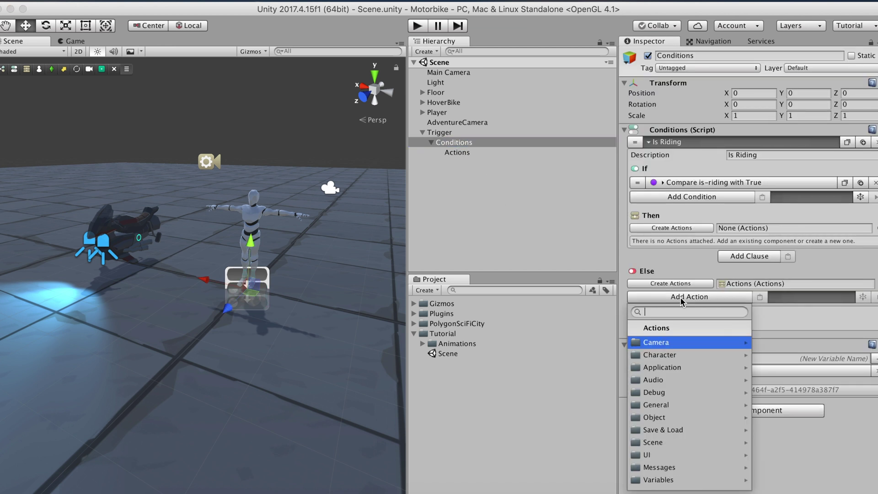
{"action": "key", "text": "Down"}
{"action": "key", "text": "Return"}
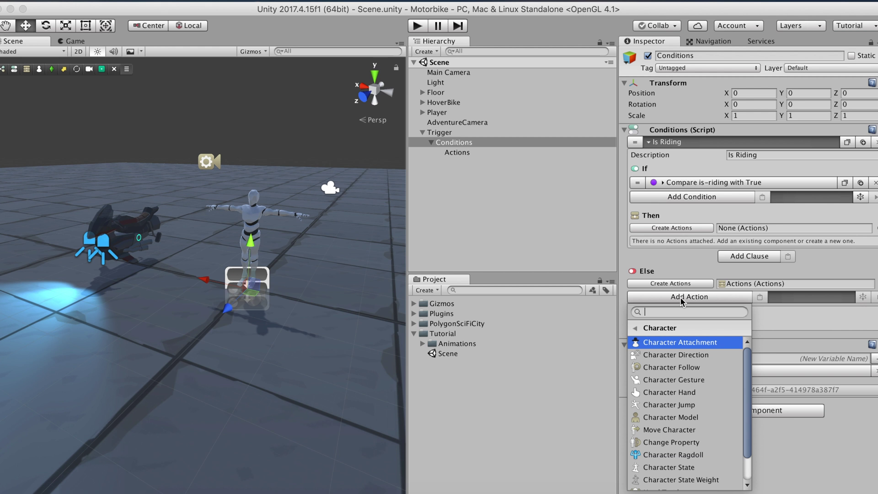
{"action": "key", "text": "Down"}
{"action": "key", "text": "Down"}
{"action": "key", "text": "Down"}
{"action": "key", "text": "Down"}
{"action": "key", "text": "Down"}
{"action": "key", "text": "Down"}
{"action": "key", "text": "Down"}
{"action": "key", "text": "Down"}
{"action": "key", "text": "Down"}
{"action": "key", "text": "Down"}
{"action": "key", "text": "Down"}
{"action": "key", "text": "Down"}
{"action": "key", "text": "Down"}
{"action": "key", "text": "Down"}
{"action": "key", "text": "Return"}
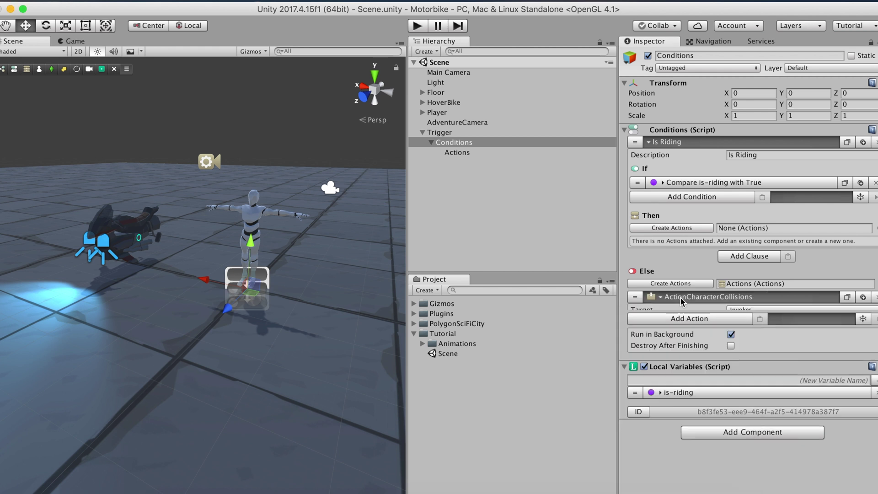
{"action": "left_click", "coordinate": [741, 309]}
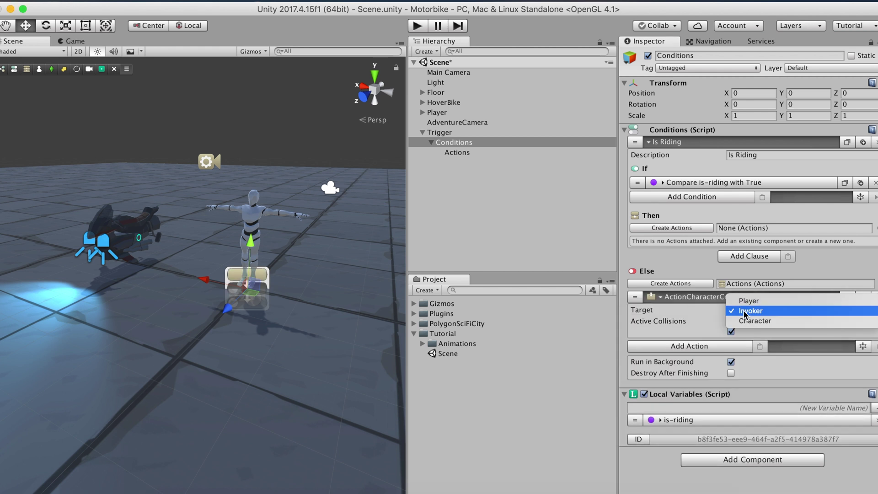
{"action": "left_click", "coordinate": [744, 302]}
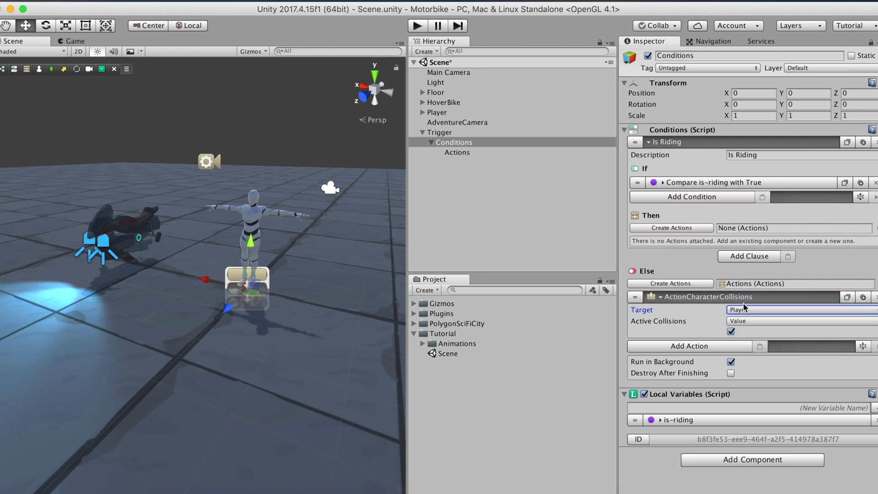
{"action": "left_click", "coordinate": [731, 332]}
{"action": "left_click", "coordinate": [715, 296]}
- Add an Enable Component Else action with Component Name PlayerController and Enable unticked
{"action": "left_click", "coordinate": [694, 311]}
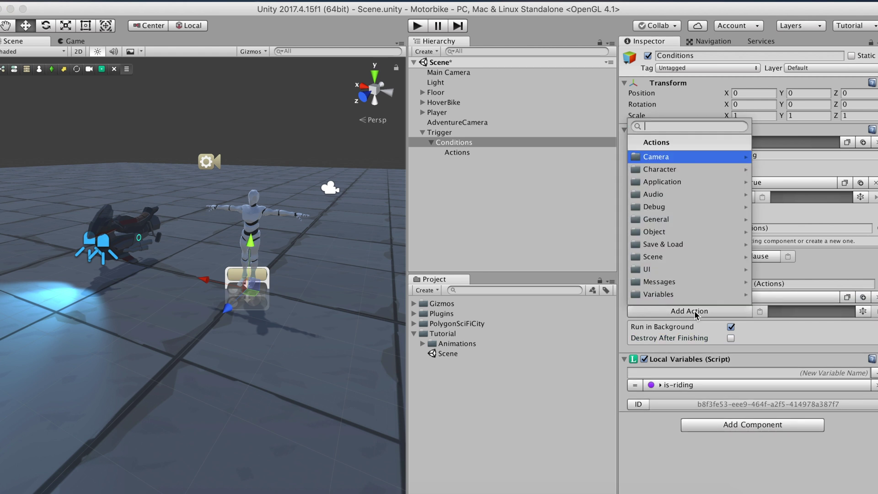
{"action": "type", "text": "compo"}
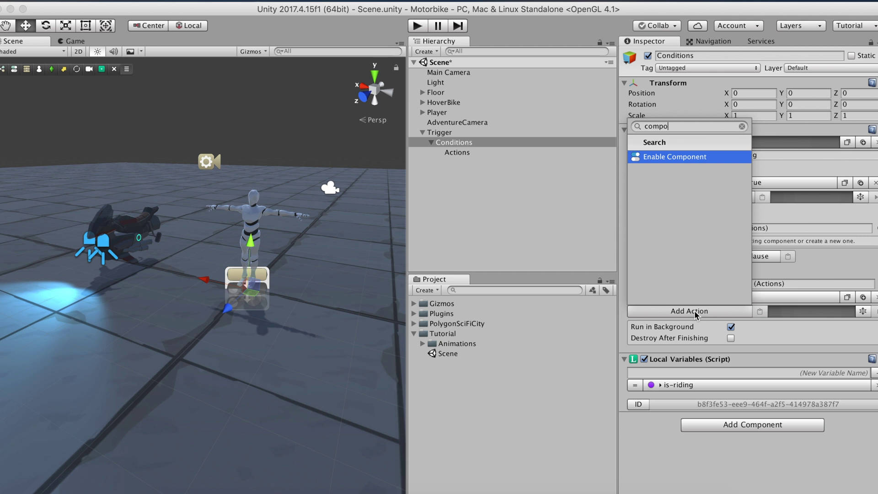
{"action": "key", "text": "Return"}
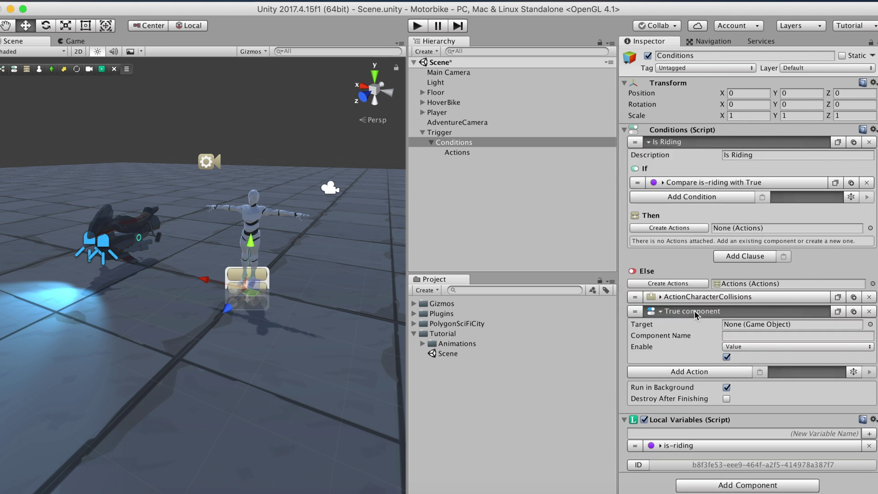
{"action": "left_click", "coordinate": [738, 335]}
{"action": "type", "text": "PlayerController"}
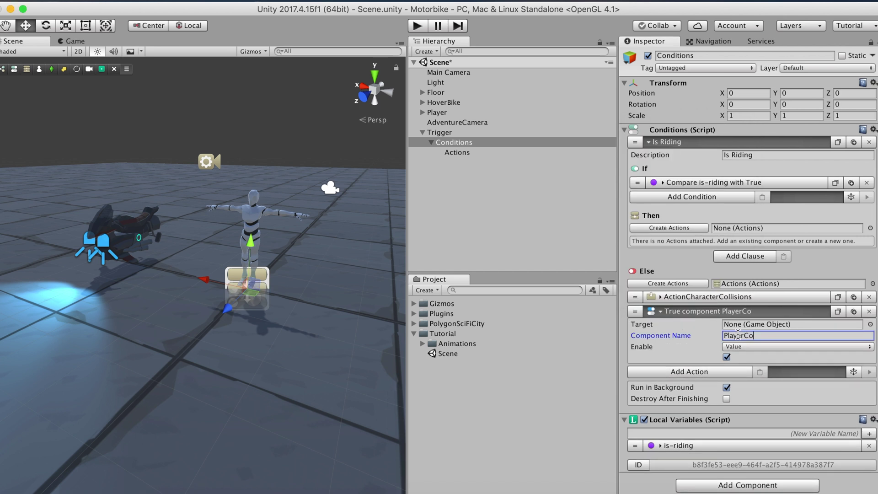
{"action": "left_click", "coordinate": [729, 357]}
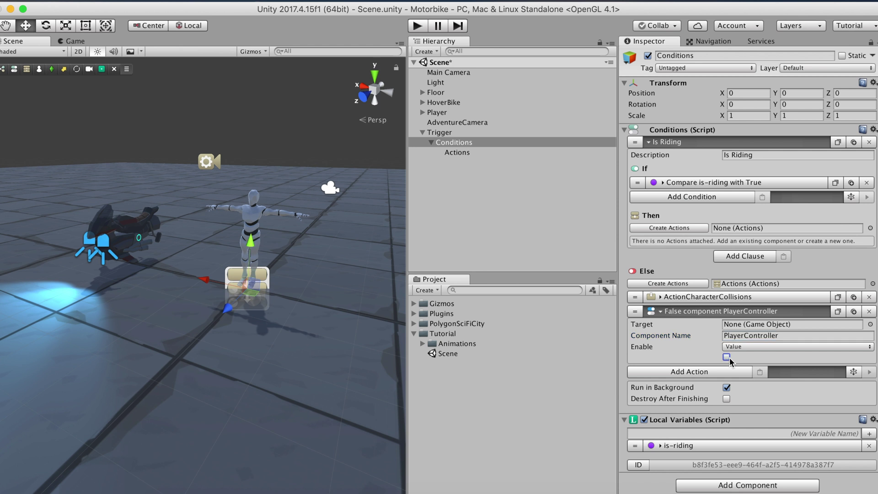
{"action": "left_click", "coordinate": [699, 311]}
{"action": "left_click", "coordinate": [691, 326]}
- Add a Character State action set to Animation Clip, and select the rider clip in Animations
{"action": "key", "text": "BackSpace"}
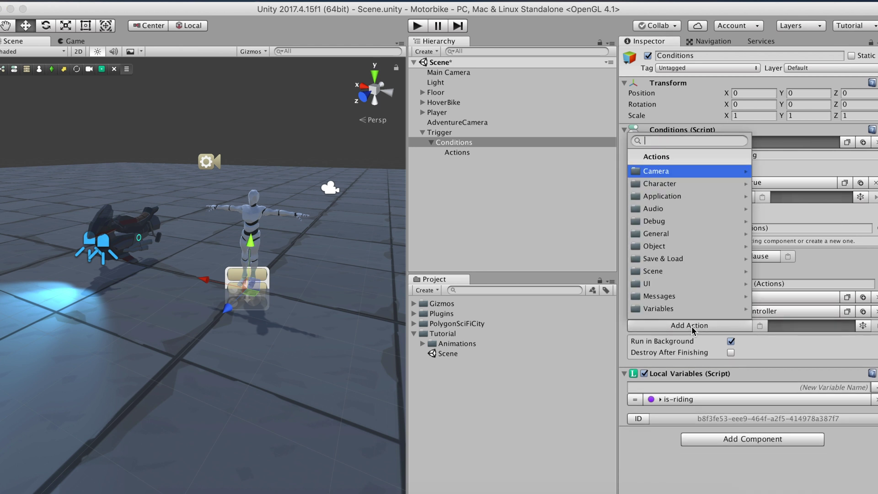
{"action": "type", "text": "state"}
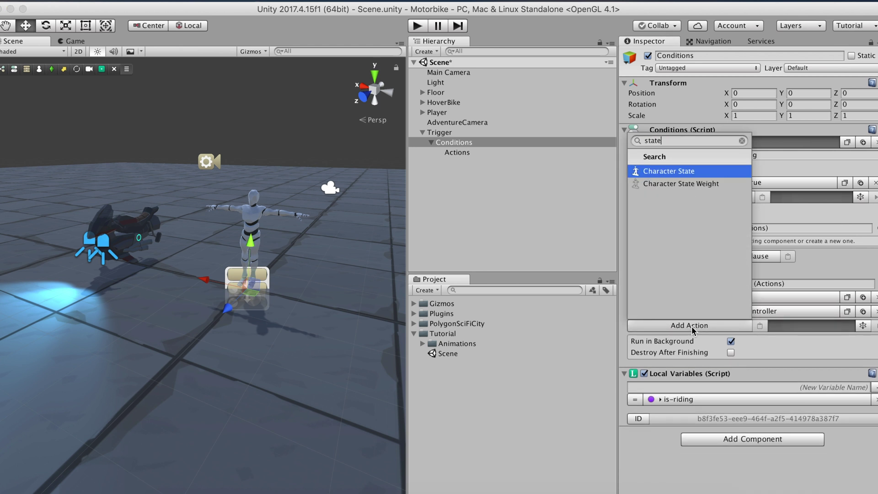
{"action": "left_click", "coordinate": [682, 172]}
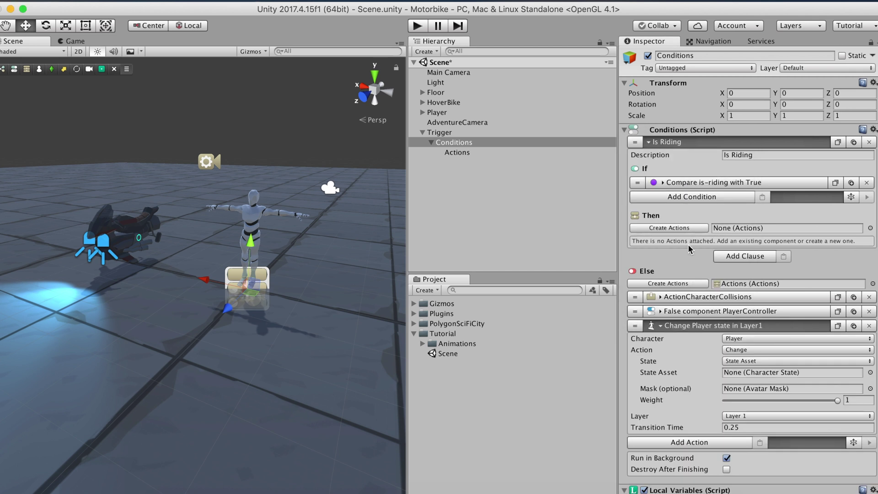
{"action": "left_click", "coordinate": [732, 361]}
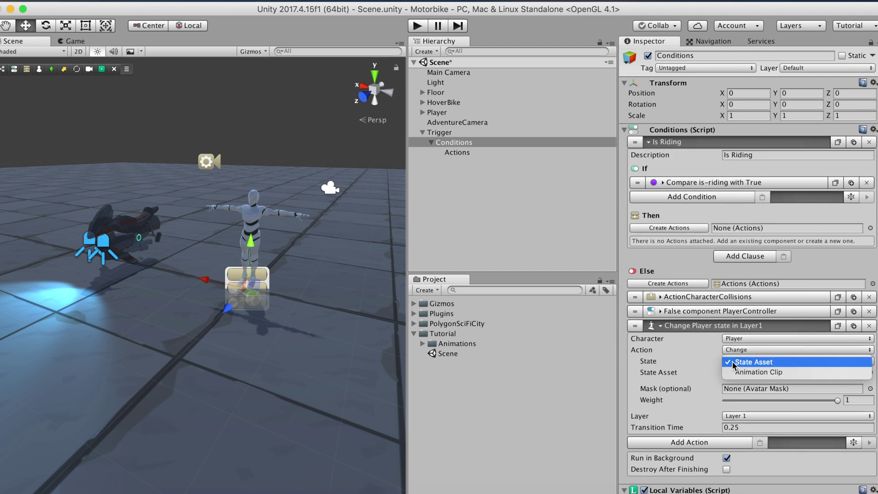
{"action": "left_click", "coordinate": [733, 372]}
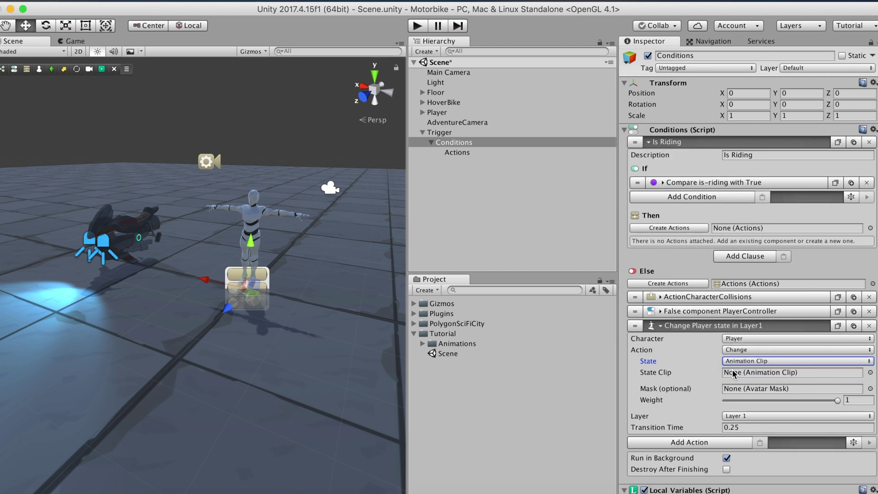
{"action": "left_click", "coordinate": [423, 344]}
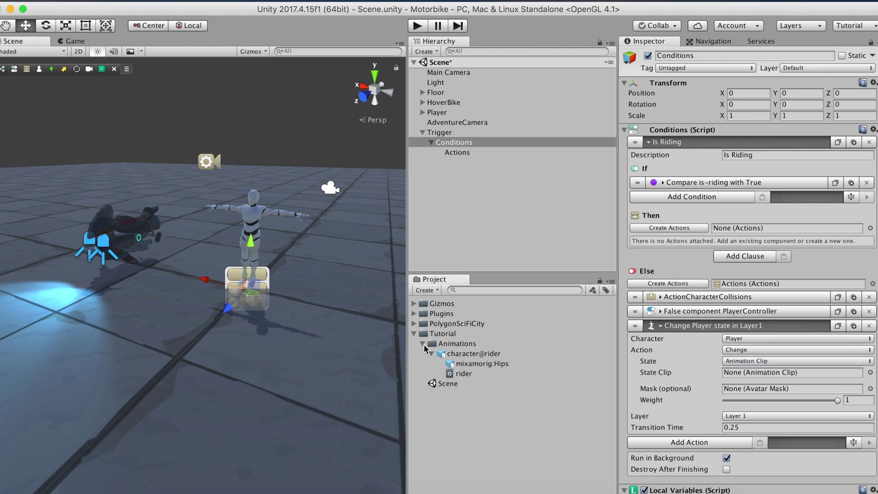
{"action": "left_click", "coordinate": [463, 374]}
- Assign the rider clip to the State Clip field and preview the animation from above
{"action": "left_click_drag", "start_coordinate": [463, 373], "coordinate": [739, 373]}
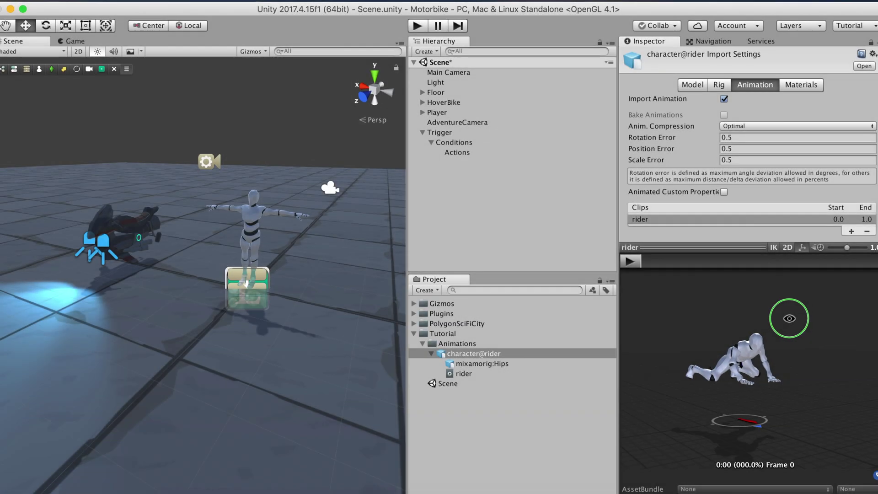
{"action": "left_click_drag", "start_coordinate": [746, 366], "coordinate": [876, 346]}
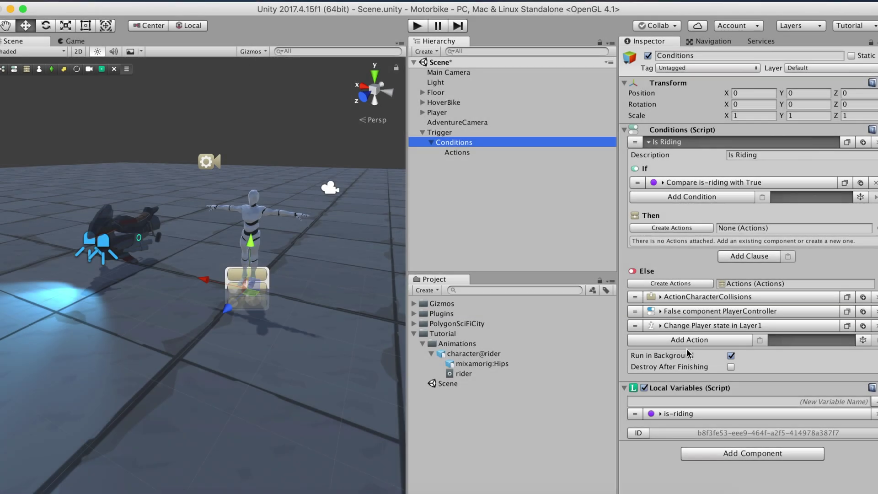
{"action": "left_click", "coordinate": [645, 339]}
- Add a Transform action to the Else branch targeting the Player
{"action": "key", "text": "BackSpace"}
{"action": "type", "text": "tran"}
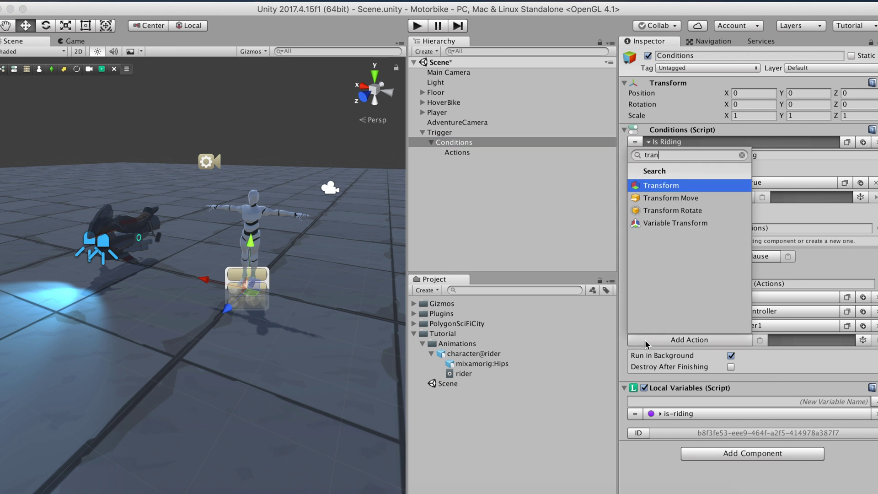
{"action": "key", "text": "Return"}
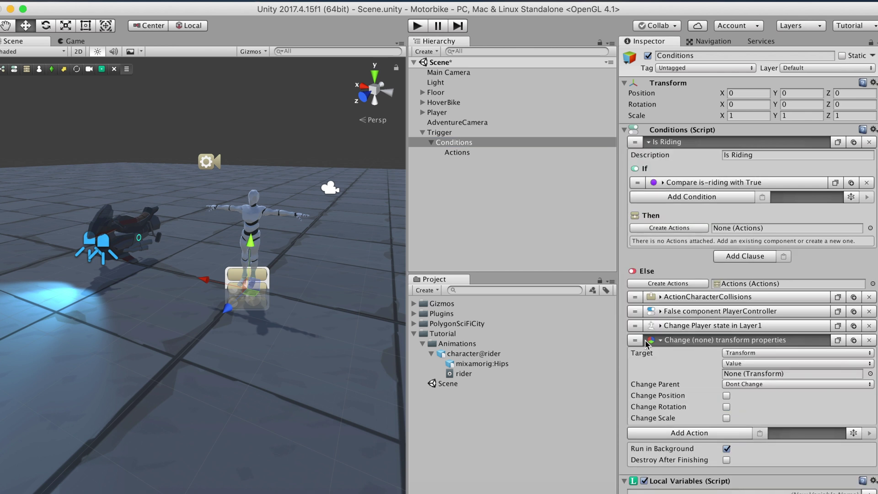
{"action": "left_click", "coordinate": [753, 352]}
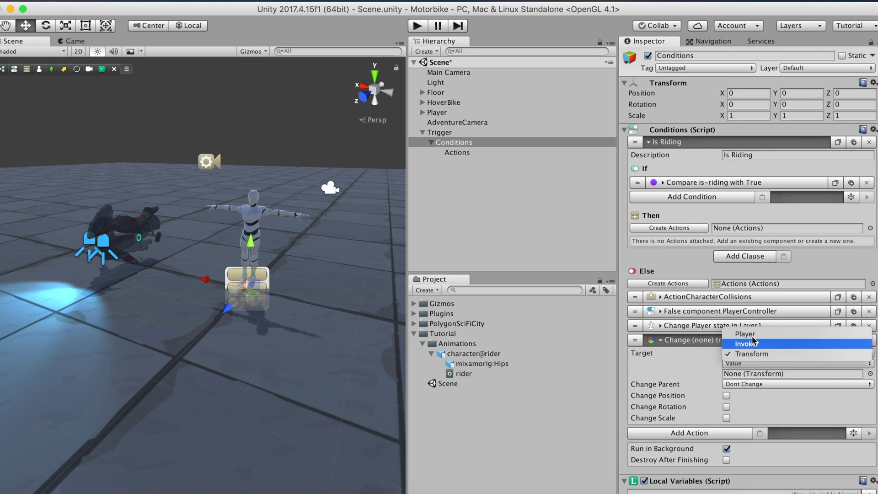
{"action": "left_click", "coordinate": [752, 333]}
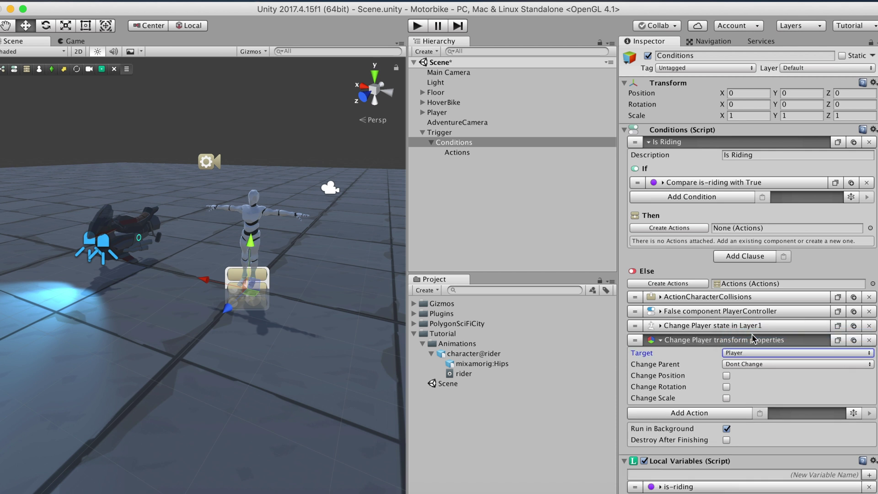
- Parent the Player to HoverBike and change its rotation relative to Local
{"action": "left_click", "coordinate": [736, 364]}
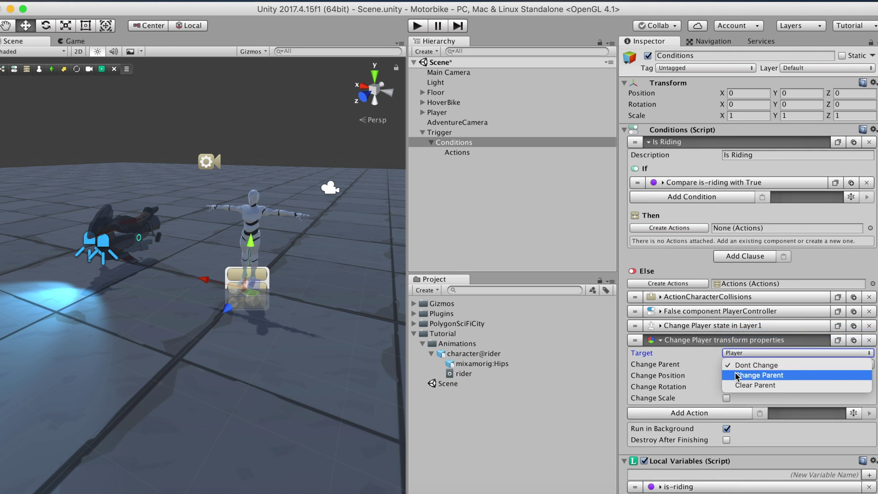
{"action": "left_click", "coordinate": [735, 372]}
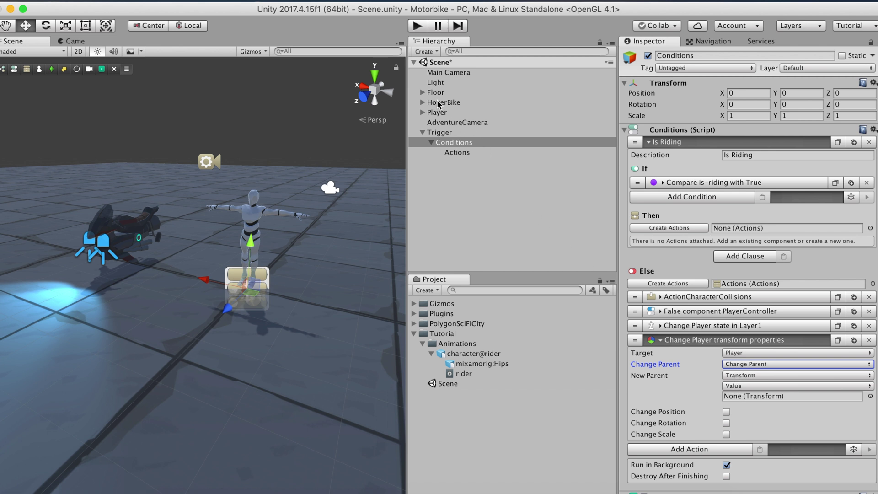
{"action": "left_click_drag", "start_coordinate": [441, 103], "coordinate": [750, 395]}
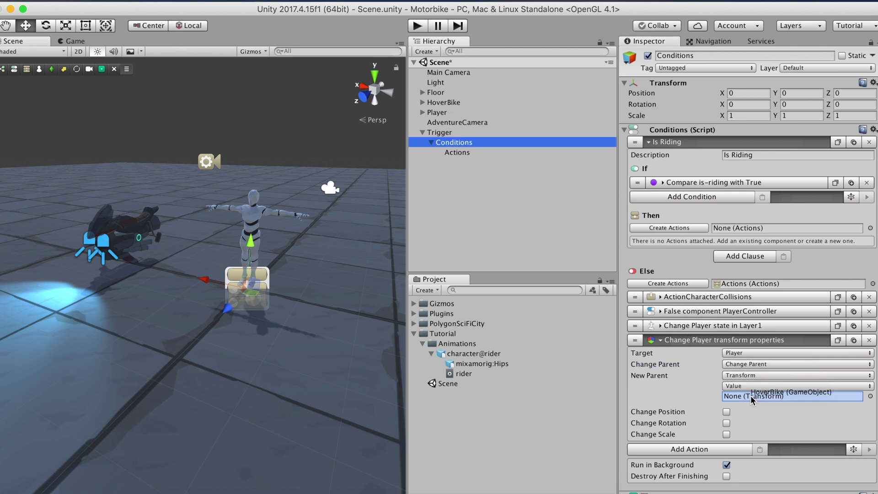
{"action": "left_click", "coordinate": [727, 423]}
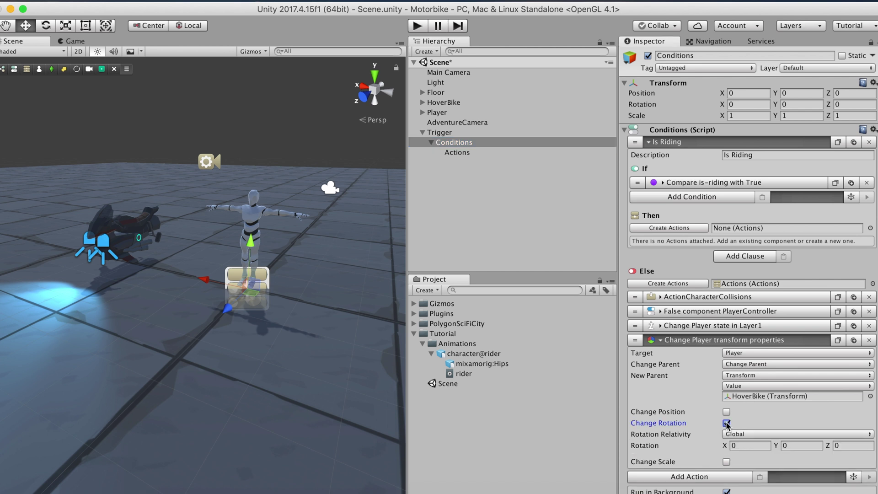
{"action": "left_click", "coordinate": [729, 431]}
{"action": "left_click", "coordinate": [730, 425]}
{"action": "scroll", "coordinate": [657, 351], "scroll_direction": "down", "scroll_amount": 1}
{"action": "left_click", "coordinate": [681, 326]}
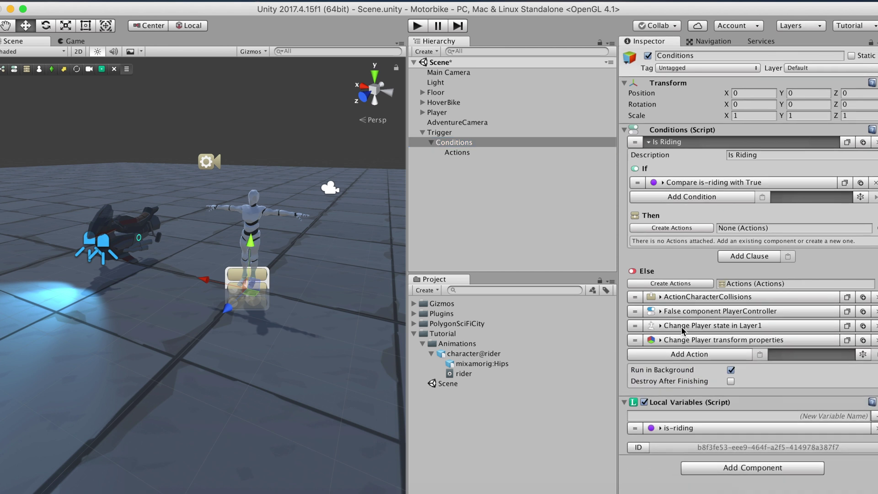
- Add a Transform Move action to the Else branch via a 'move' search
{"action": "left_click", "coordinate": [674, 354]}
{"action": "key", "text": "BackSpace"}
{"action": "type", "text": "move"}
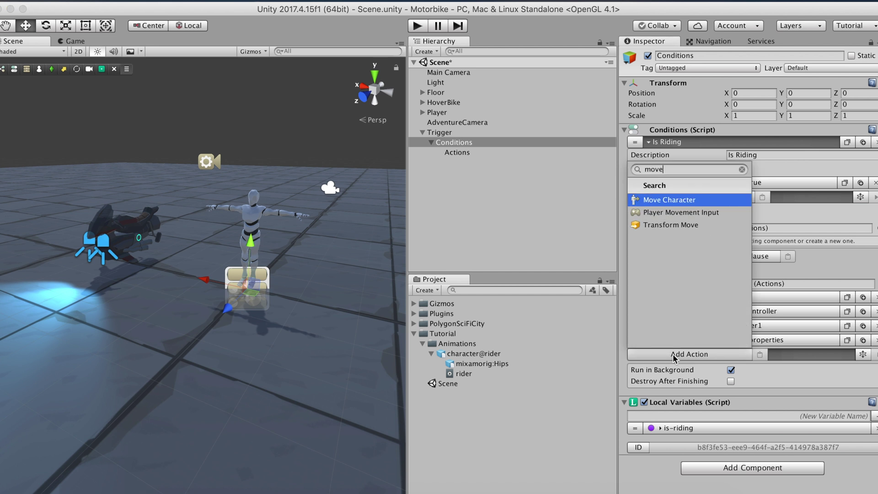
{"action": "key", "text": "Down"}
{"action": "key", "text": "Down"}
{"action": "key", "text": "Return"}
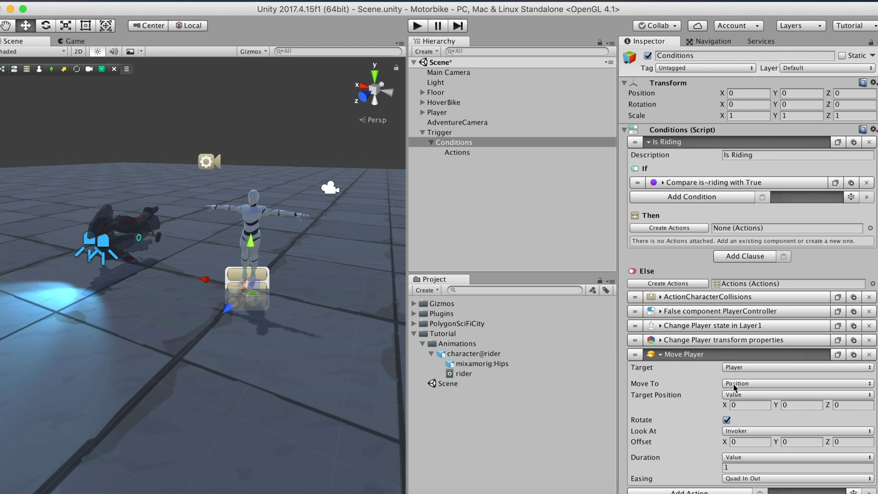
- Move the Player to HoverBike's transform with Rotate unchecked and Duration 0.2
{"action": "scroll", "coordinate": [732, 397], "scroll_direction": "down", "scroll_amount": 2}
{"action": "left_click", "coordinate": [736, 360]}
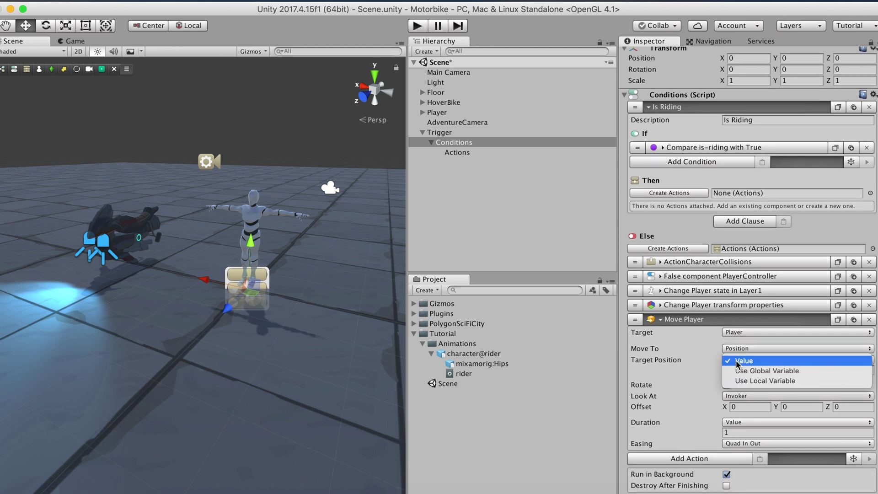
{"action": "left_click", "coordinate": [736, 352]}
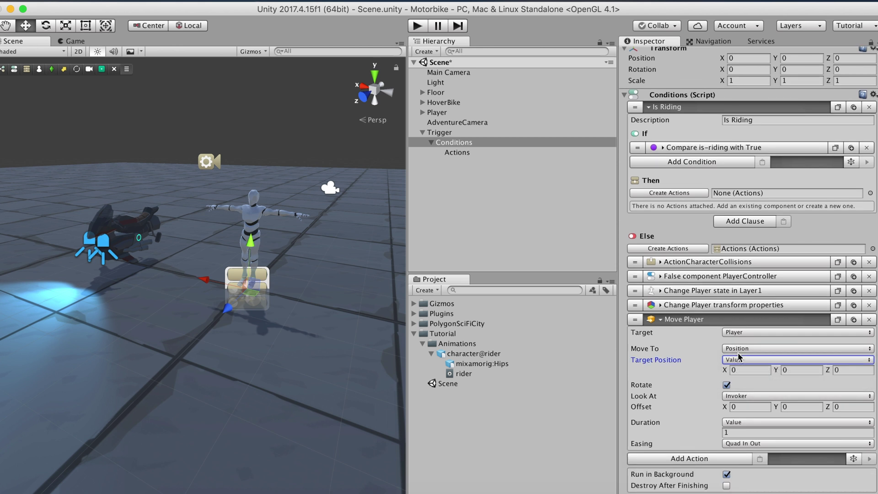
{"action": "left_click", "coordinate": [734, 348]}
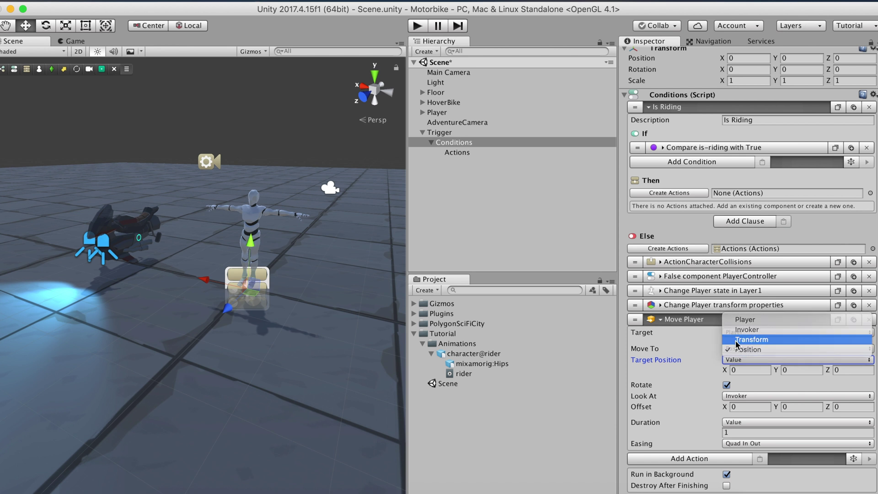
{"action": "left_click", "coordinate": [736, 341]}
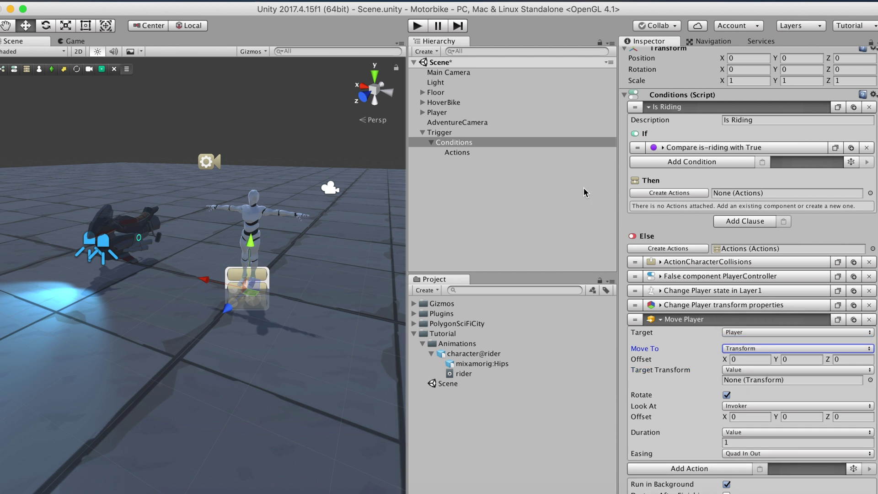
{"action": "left_click_drag", "start_coordinate": [452, 103], "coordinate": [734, 378]}
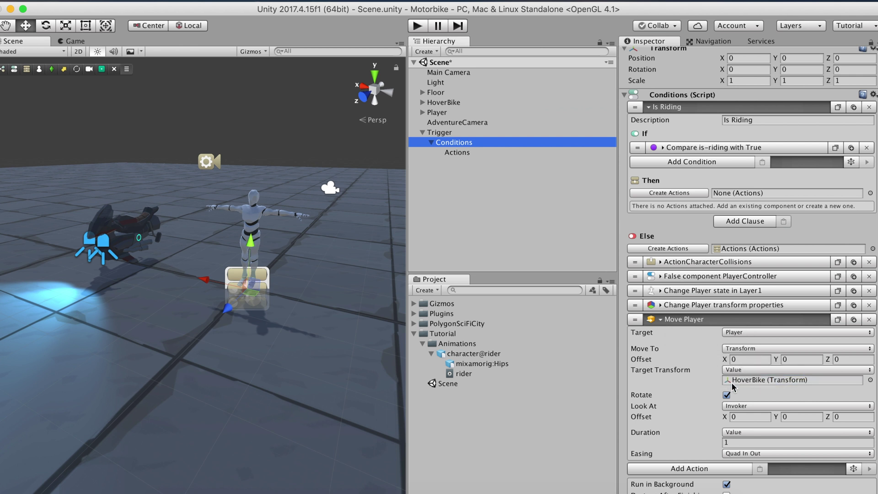
{"action": "left_click", "coordinate": [727, 394]}
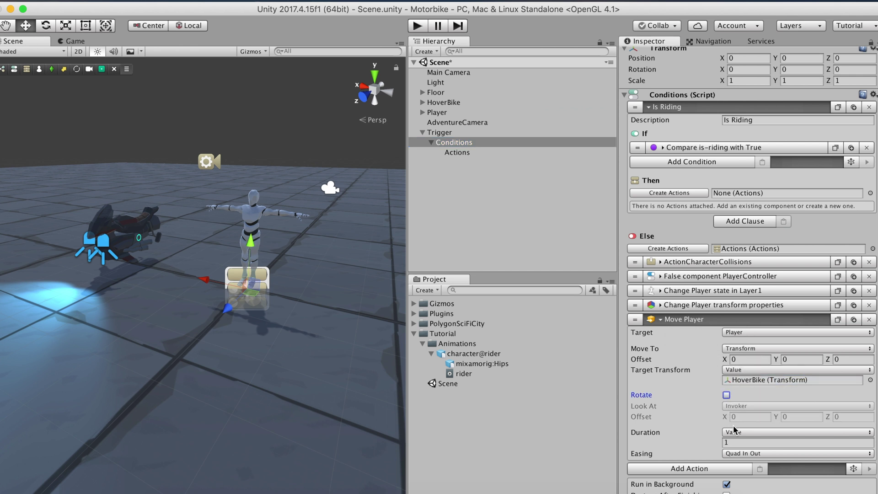
{"action": "left_click", "coordinate": [732, 441]}
{"action": "type", "text": ".25"}
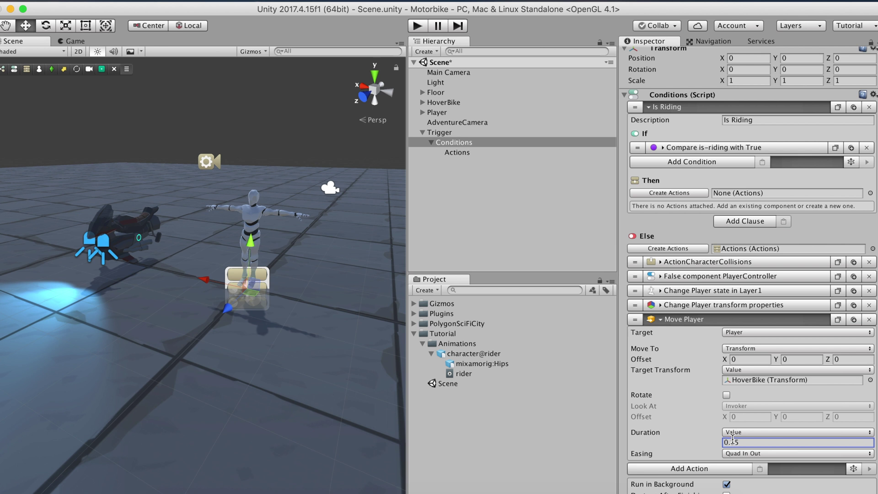
{"action": "left_click", "coordinate": [686, 365]}
- Add a Change Camera action switching to BikeCamera with a 0.5 transition time
{"action": "type", "text": "ca"}
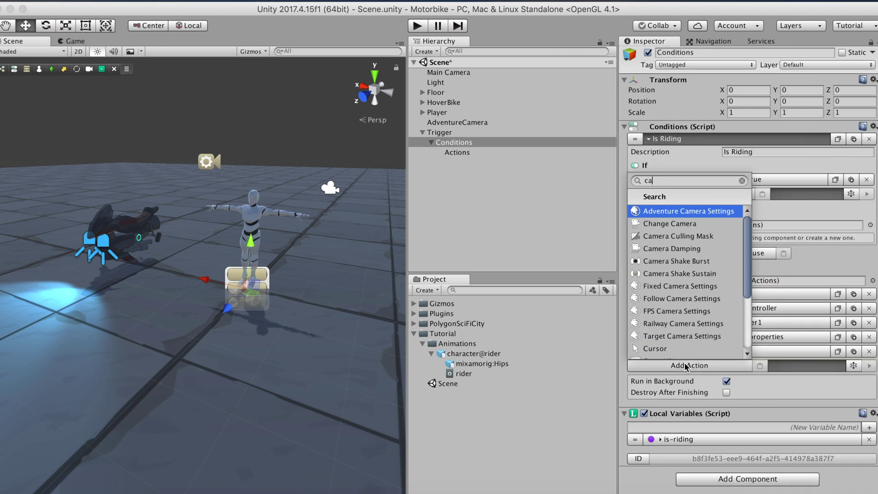
{"action": "type", "text": "mera"}
{"action": "key", "text": "Down"}
{"action": "key", "text": "Return"}
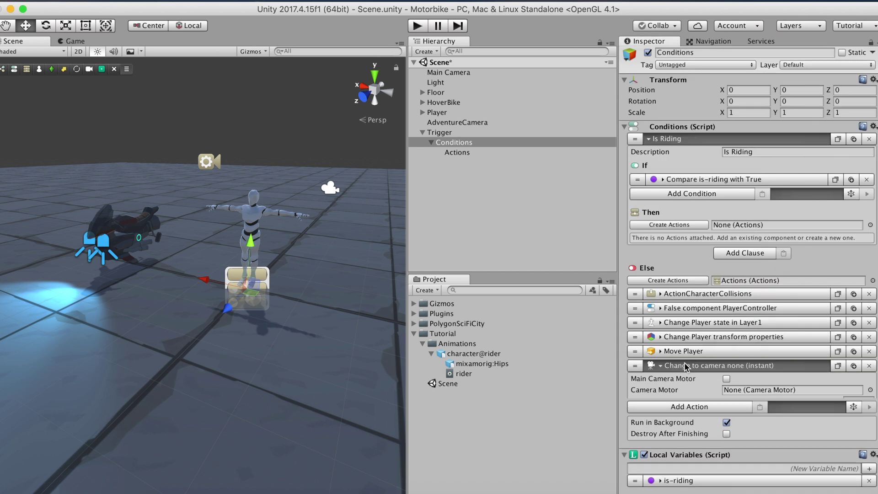
{"action": "left_click", "coordinate": [422, 102]}
{"action": "left_click_drag", "start_coordinate": [448, 154], "coordinate": [781, 393]}
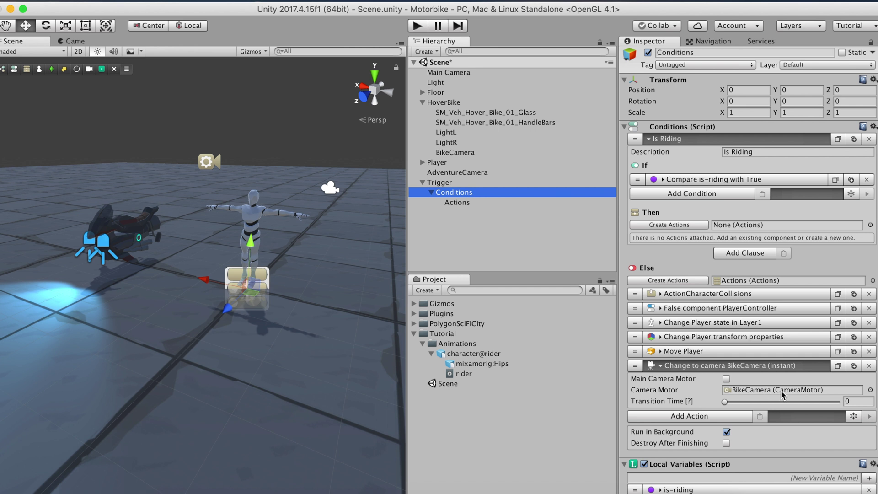
{"action": "left_click", "coordinate": [856, 401]}
{"action": "type", "text": "0.5"}
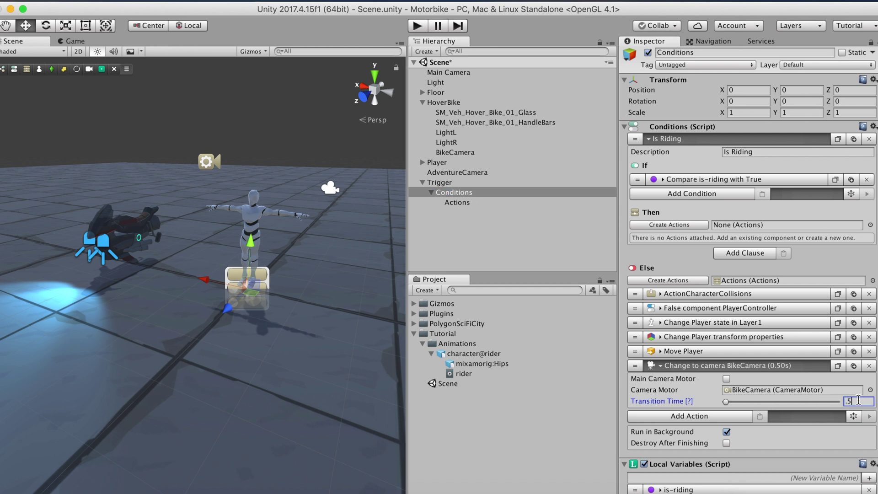
- Add a Variable Bool action setting Conditions' local is-riding variable to true
{"action": "left_click", "coordinate": [716, 379]}
{"action": "type", "text": "variable"}
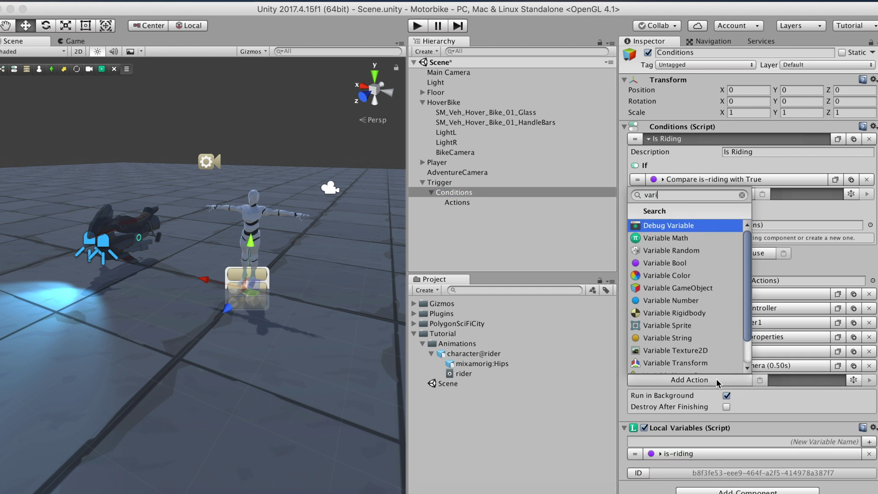
{"action": "key", "text": "Down"}
{"action": "key", "text": "Down"}
{"action": "key", "text": "Down"}
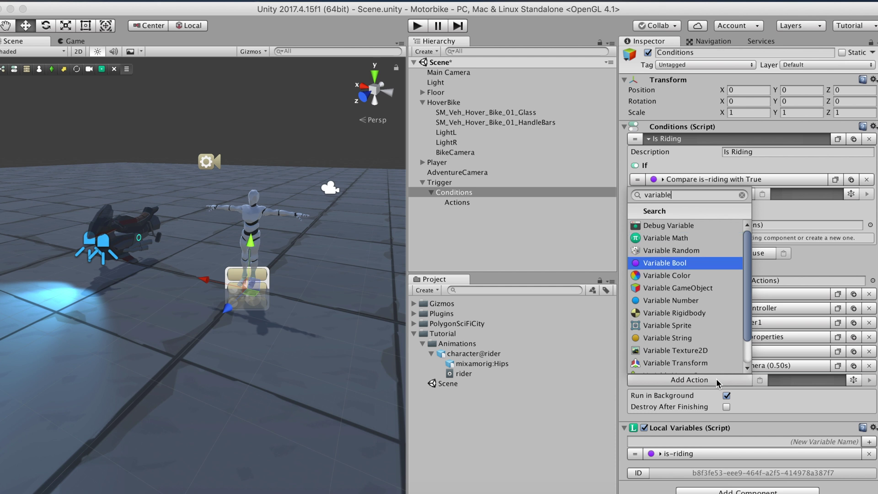
{"action": "key", "text": "Return"}
{"action": "left_click", "coordinate": [728, 393]}
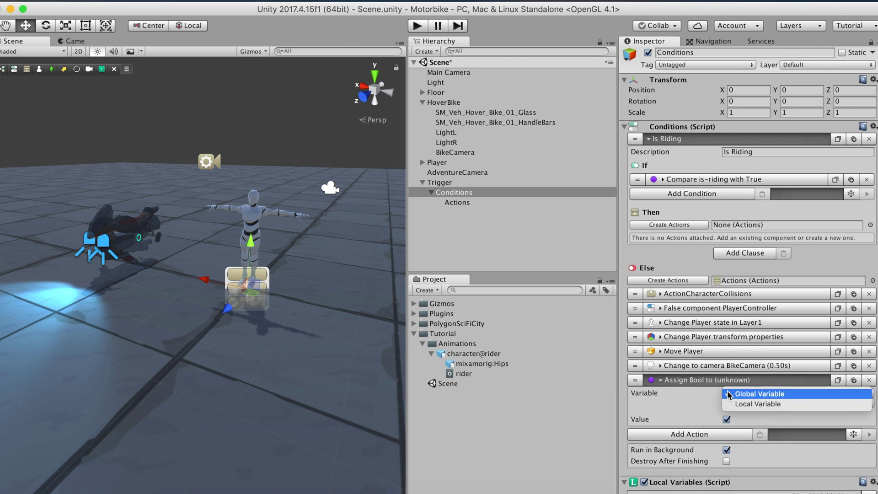
{"action": "left_click", "coordinate": [729, 403]}
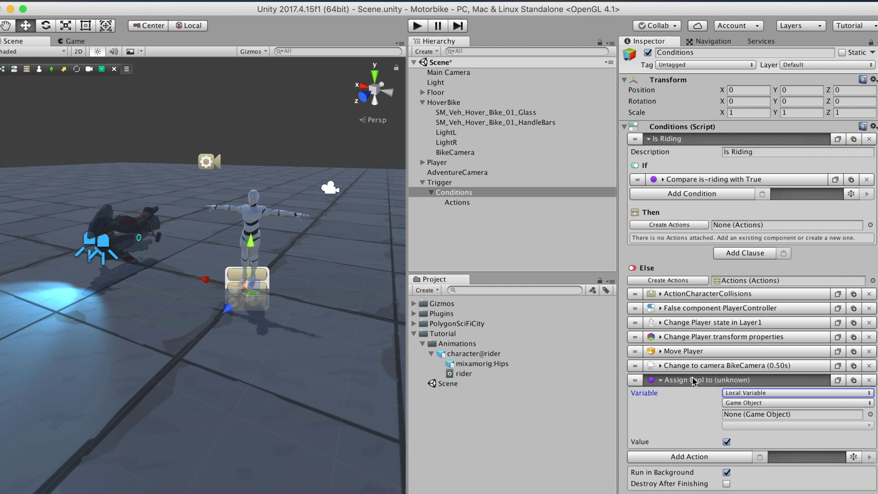
{"action": "left_click_drag", "start_coordinate": [477, 190], "coordinate": [743, 419]}
{"action": "left_click", "coordinate": [744, 424]}
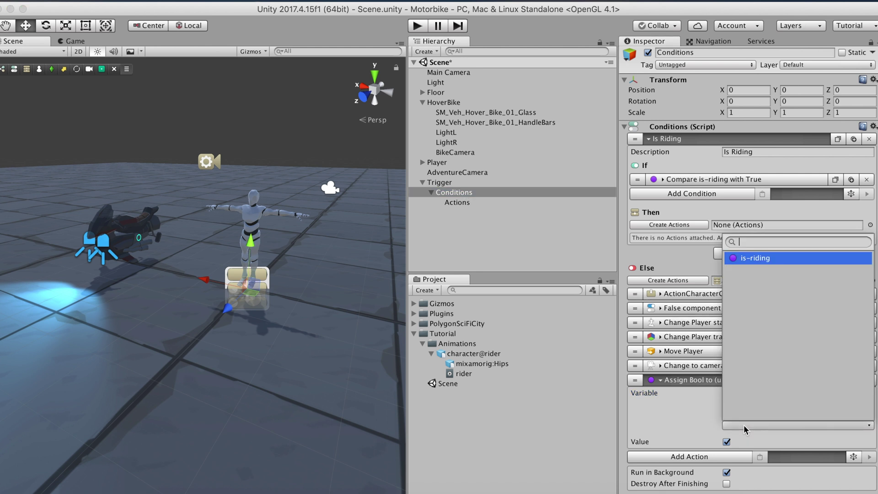
{"action": "left_click", "coordinate": [756, 258]}
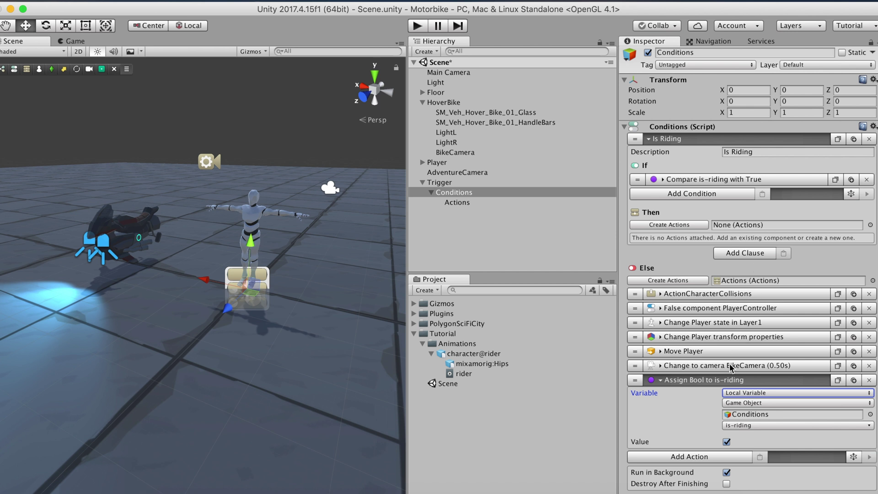
{"action": "left_click", "coordinate": [713, 380]}
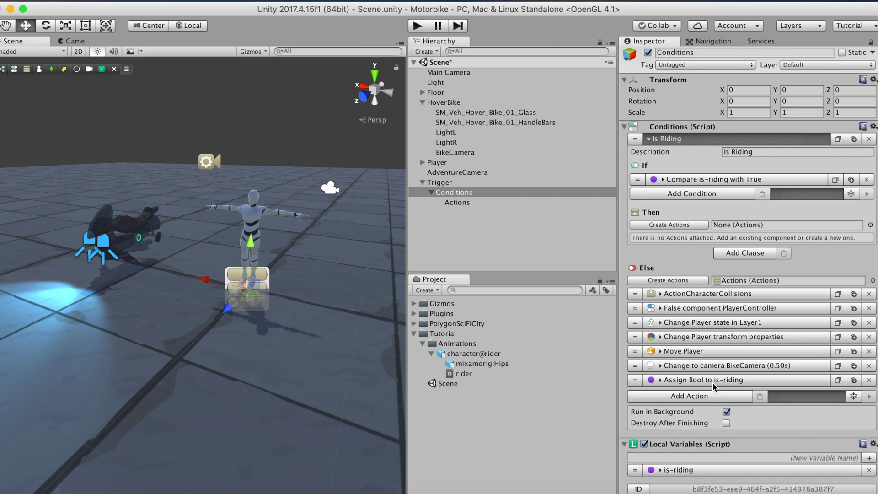
{"action": "left_click", "coordinate": [692, 395]}
- Add an Enable Component action turning on HoverMotor on HoverBike, then select Actions
{"action": "type", "text": "compo"}
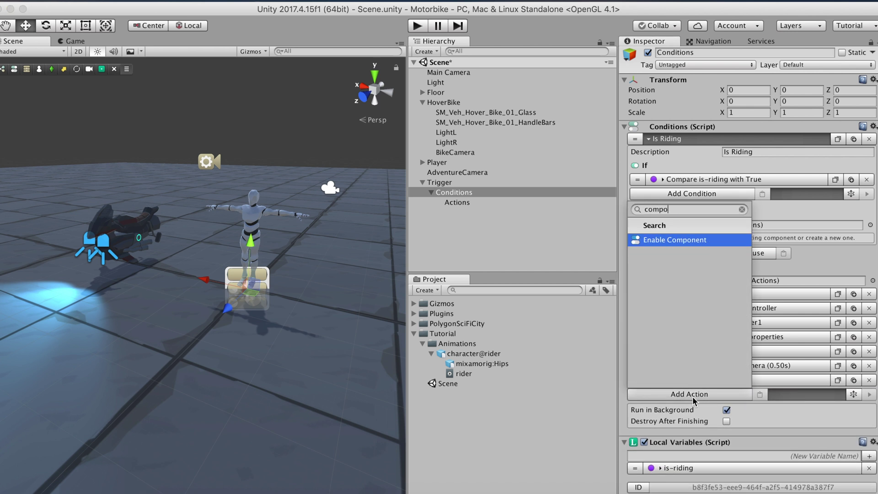
{"action": "key", "text": "Return"}
{"action": "scroll", "coordinate": [693, 396], "scroll_direction": "down", "scroll_amount": 3}
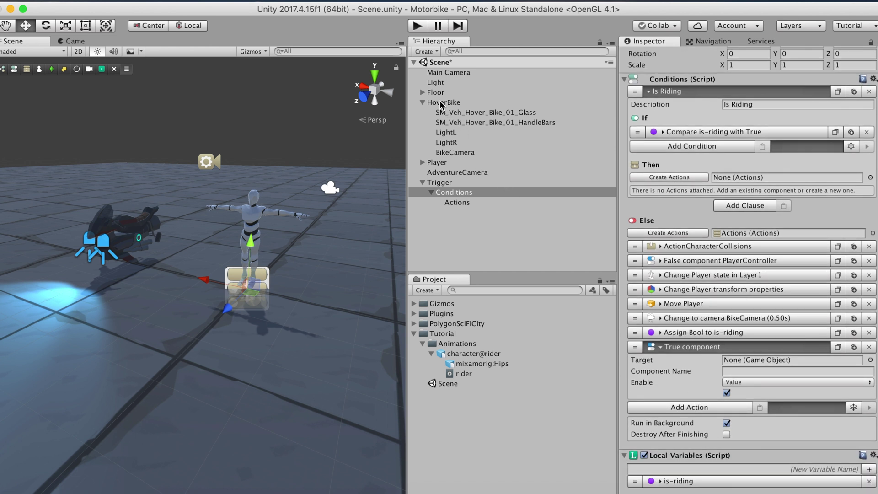
{"action": "left_click_drag", "start_coordinate": [444, 102], "coordinate": [742, 360]}
{"action": "left_click", "coordinate": [737, 371]}
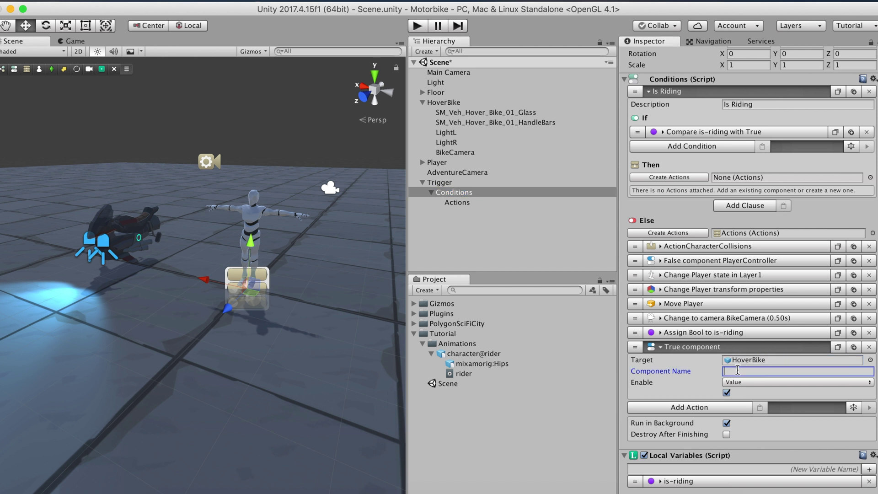
{"action": "type", "text": "HoverMotor"}
{"action": "left_click", "coordinate": [704, 347]}
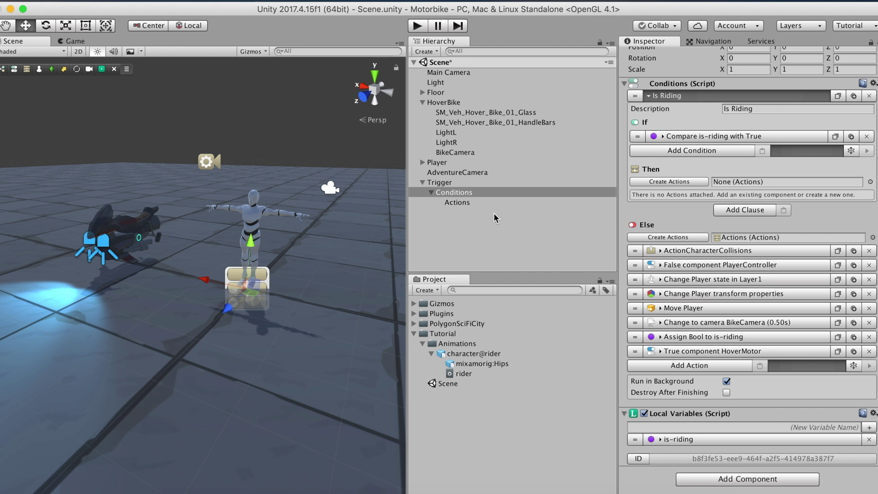
{"action": "left_click", "coordinate": [472, 203]}
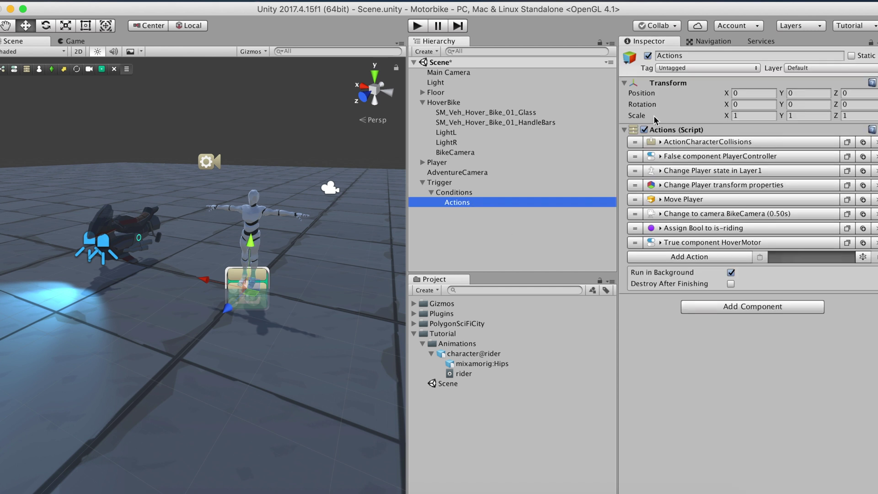
- Duplicate the Actions object and rename the copy Actions2
{"action": "right_click", "coordinate": [495, 204]}
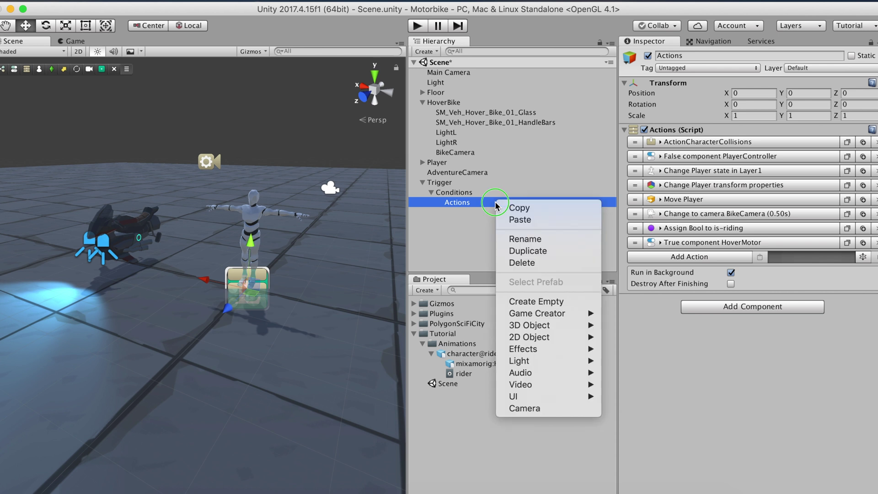
{"action": "left_click", "coordinate": [523, 251]}
{"action": "key", "text": "Return"}
{"action": "key", "text": "Right"}
{"action": "key", "text": "Left"}
{"action": "key", "text": "shift+Left"}
{"action": "key", "text": "shift+Left"}
{"action": "key", "text": "shift+Left"}
{"action": "type", "text": "2"}
{"action": "key", "text": "Return"}
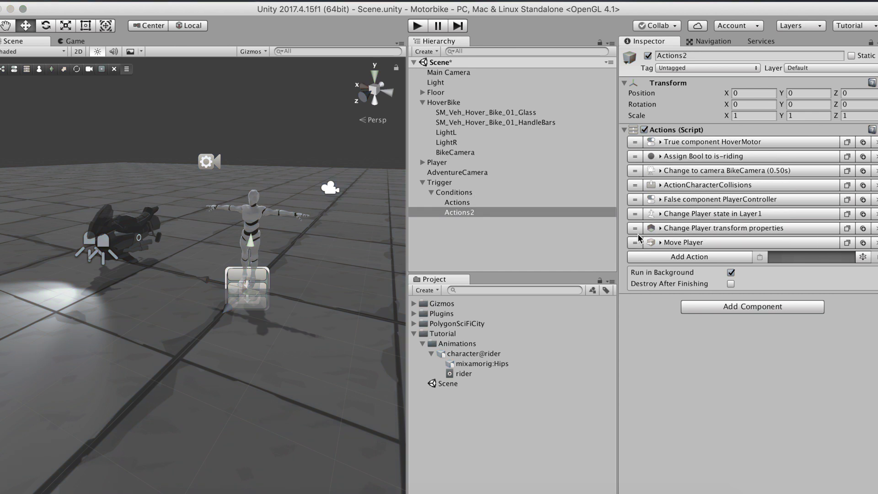
- Reverse and invert Actions2's steps, then assign Actions2 to the Is Riding Then branch
{"action": "left_click_drag", "start_coordinate": [639, 238], "coordinate": [635, 185]}
{"action": "left_click", "coordinate": [661, 170]}
{"action": "left_click", "coordinate": [660, 171]}
{"action": "left_click", "coordinate": [691, 144]}
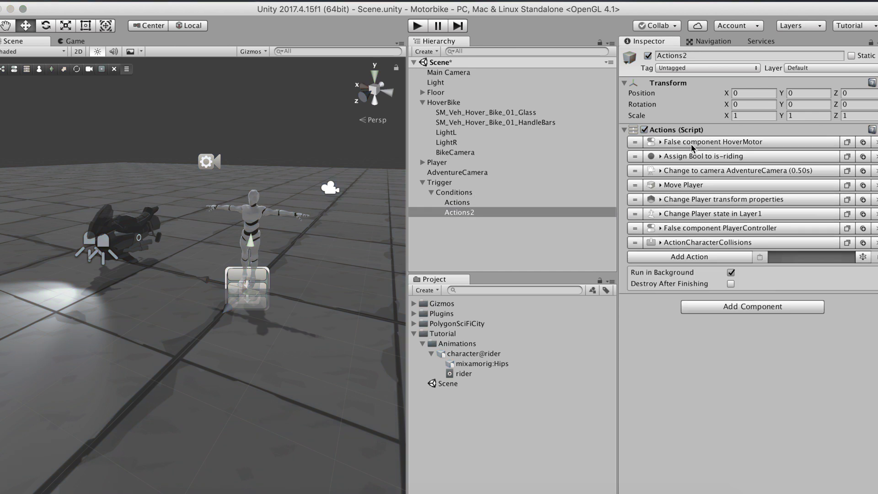
{"action": "left_click", "coordinate": [683, 185]}
{"action": "left_click", "coordinate": [724, 199]}
{"action": "left_click", "coordinate": [723, 214]}
{"action": "left_click", "coordinate": [733, 228]}
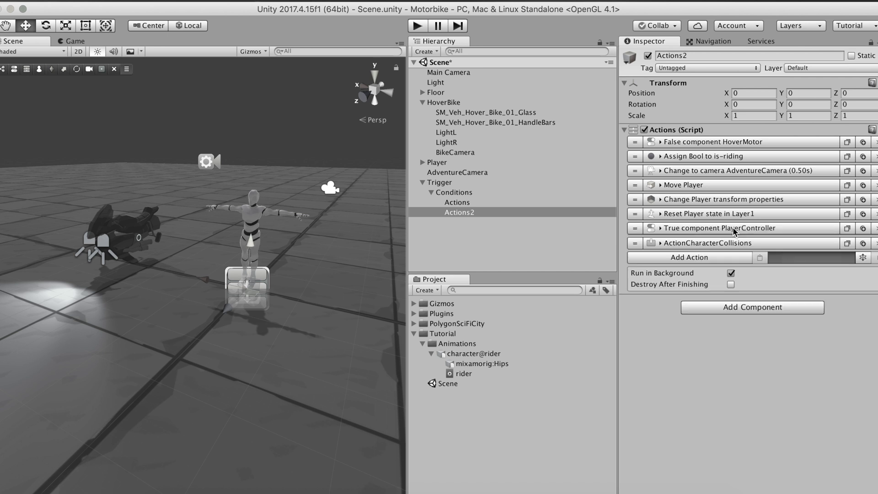
{"action": "left_click", "coordinate": [721, 243]}
{"action": "left_click", "coordinate": [721, 241]}
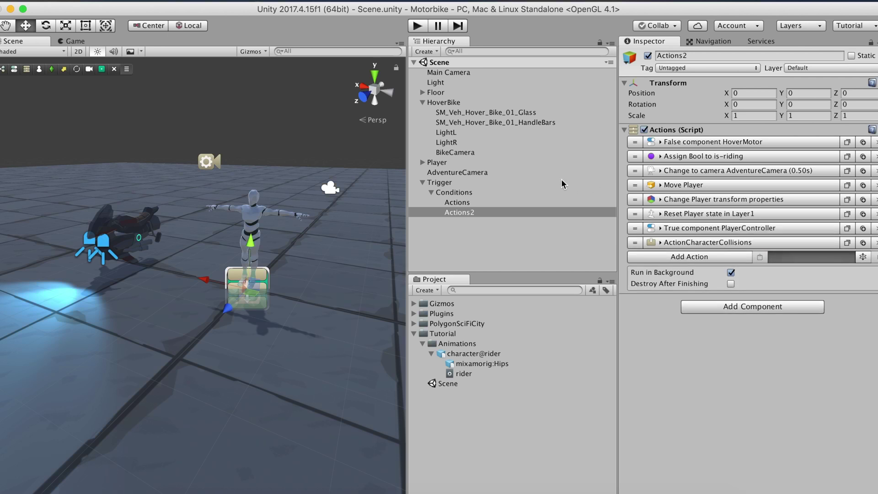
{"action": "left_click", "coordinate": [509, 192]}
{"action": "left_click_drag", "start_coordinate": [481, 213], "coordinate": [731, 227]}
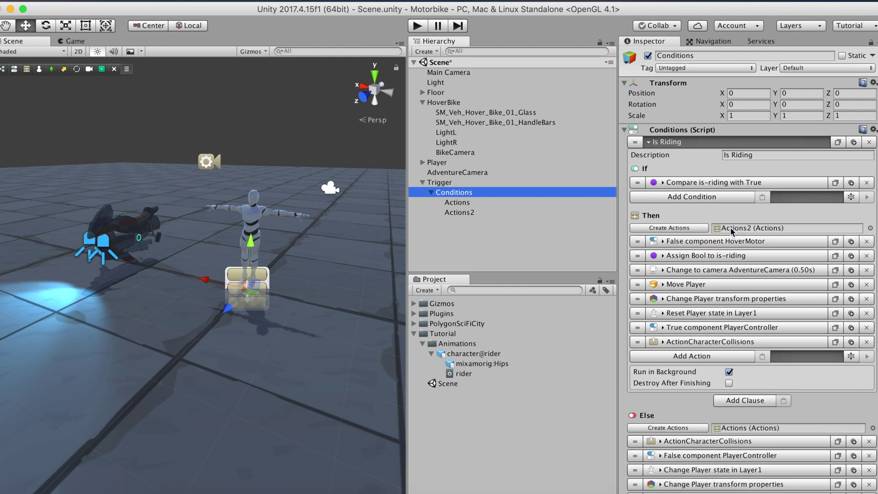
- Enter Play mode to test the hover bike scene in the Game view
{"action": "left_click", "coordinate": [417, 26]}
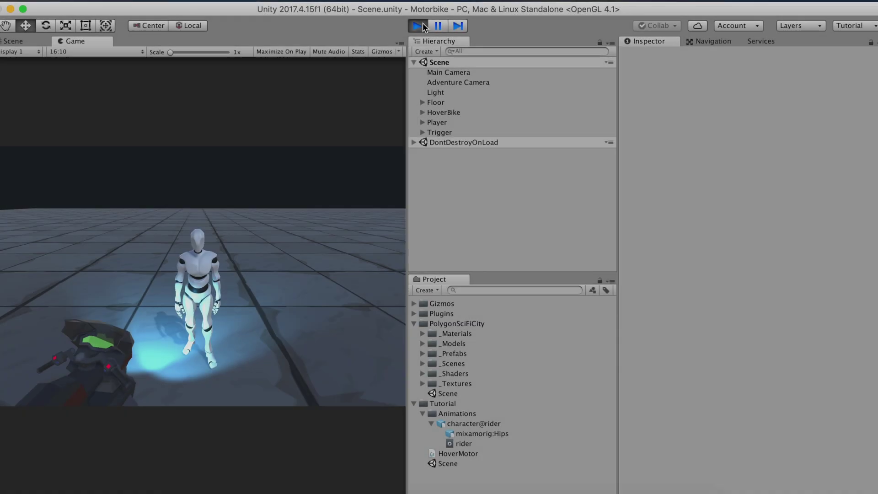